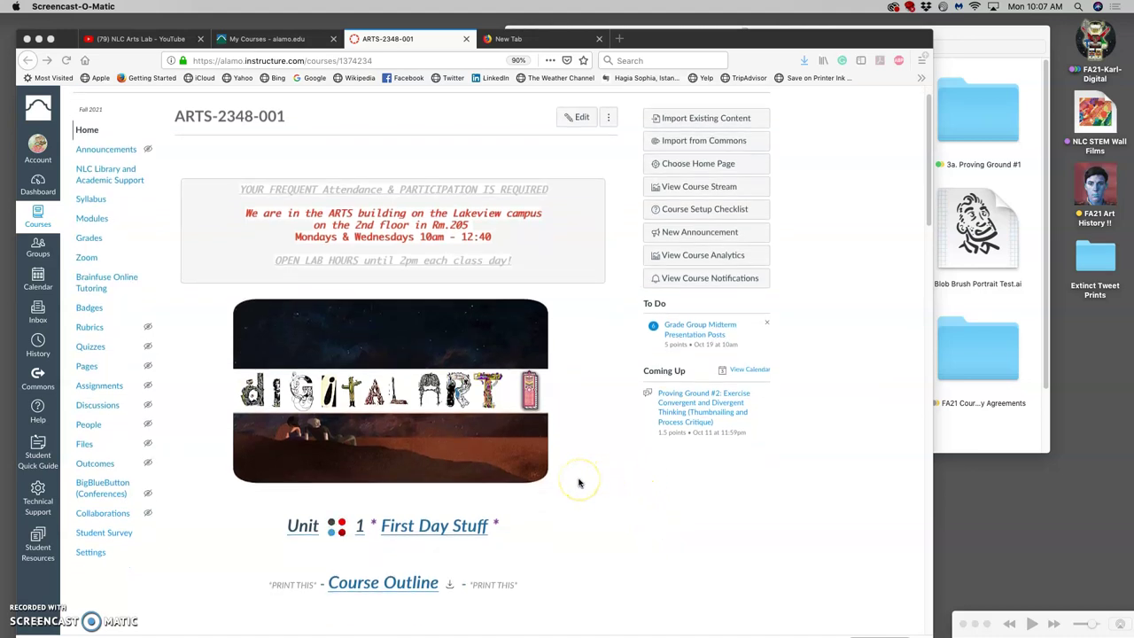
Step: From the course's Assignments page, open the Proving Ground #2 thumbnailing and sketch-posting link in a new tab
{"action": "scroll", "coordinate": [580, 483], "scroll_direction": "down", "scroll_amount": 8}
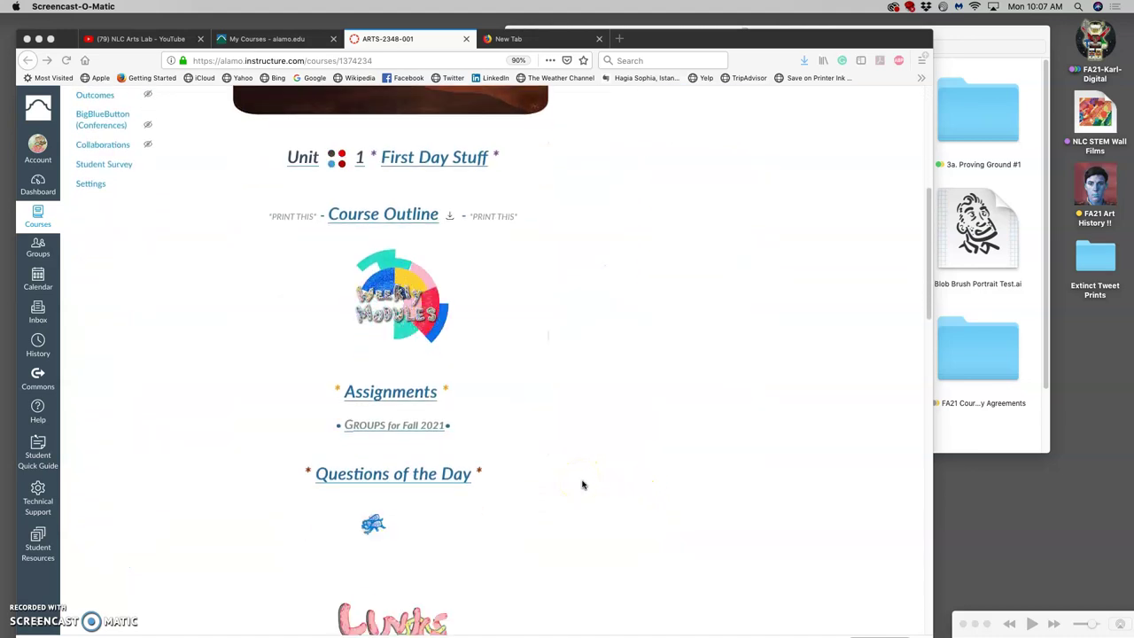
{"action": "left_click", "coordinate": [400, 398]}
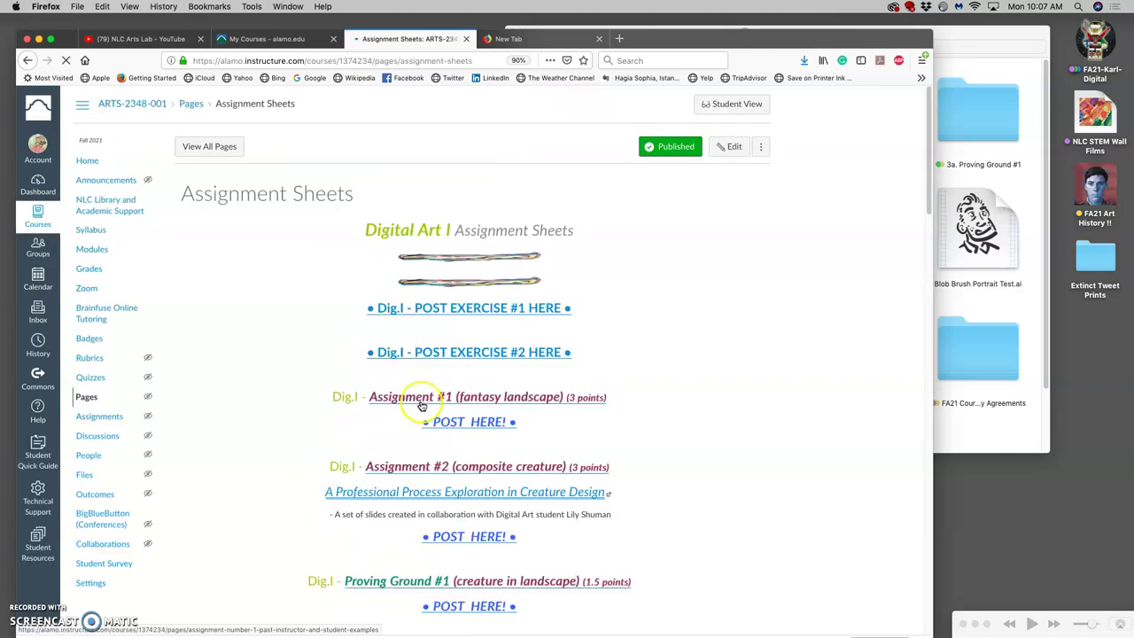
{"action": "scroll", "coordinate": [420, 409], "scroll_direction": "down", "scroll_amount": 10}
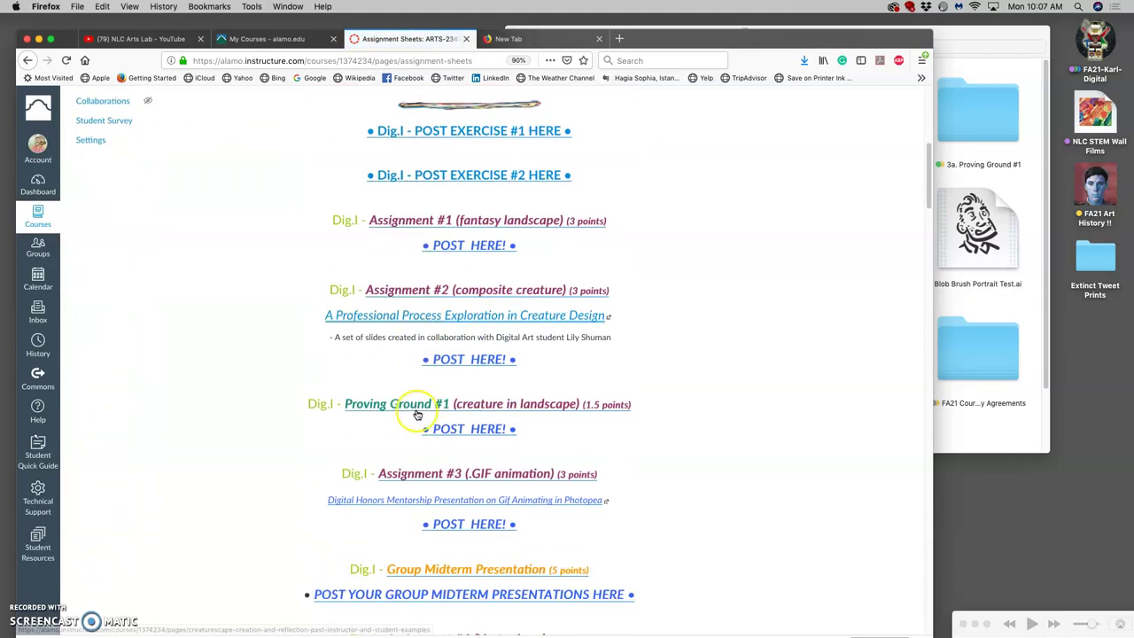
{"action": "scroll", "coordinate": [420, 413], "scroll_direction": "down", "scroll_amount": 1}
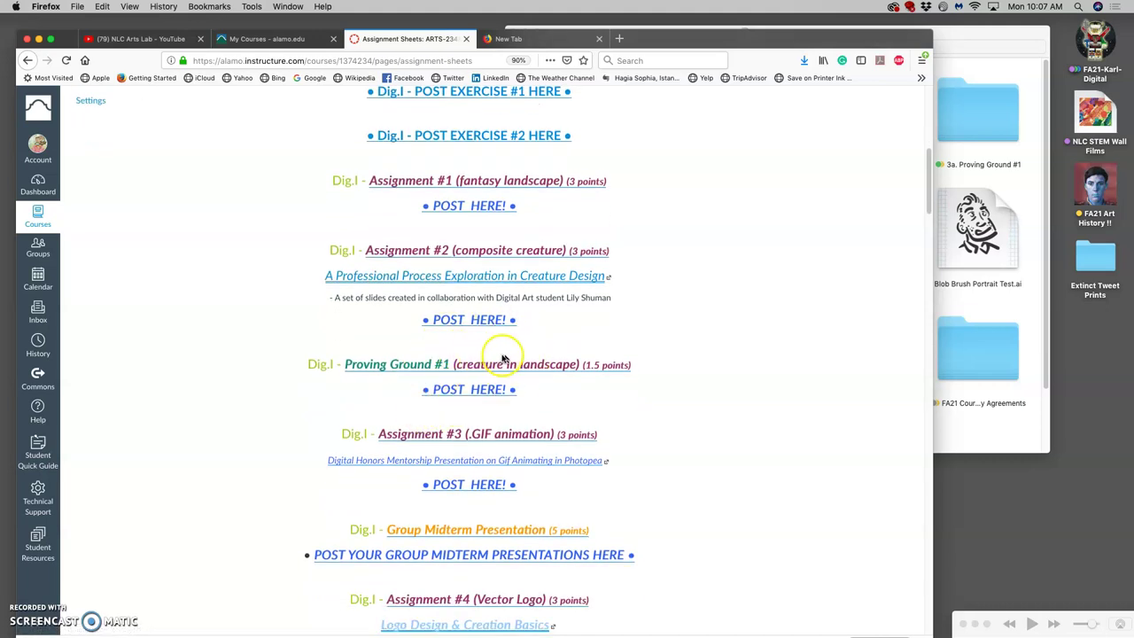
{"action": "scroll", "coordinate": [506, 358], "scroll_direction": "down", "scroll_amount": 7}
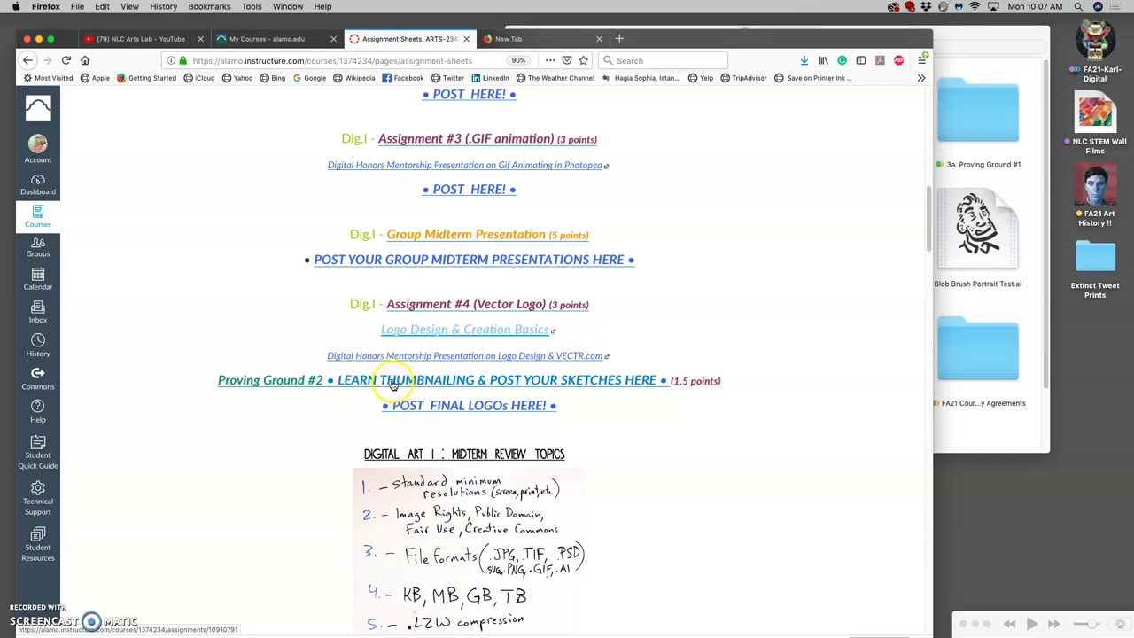
{"action": "right_click", "coordinate": [393, 382]}
{"action": "left_click", "coordinate": [425, 392]}
Step: Return to the course home page and open the Weekly Modules page
{"action": "scroll", "coordinate": [267, 285], "scroll_direction": "up", "scroll_amount": 12}
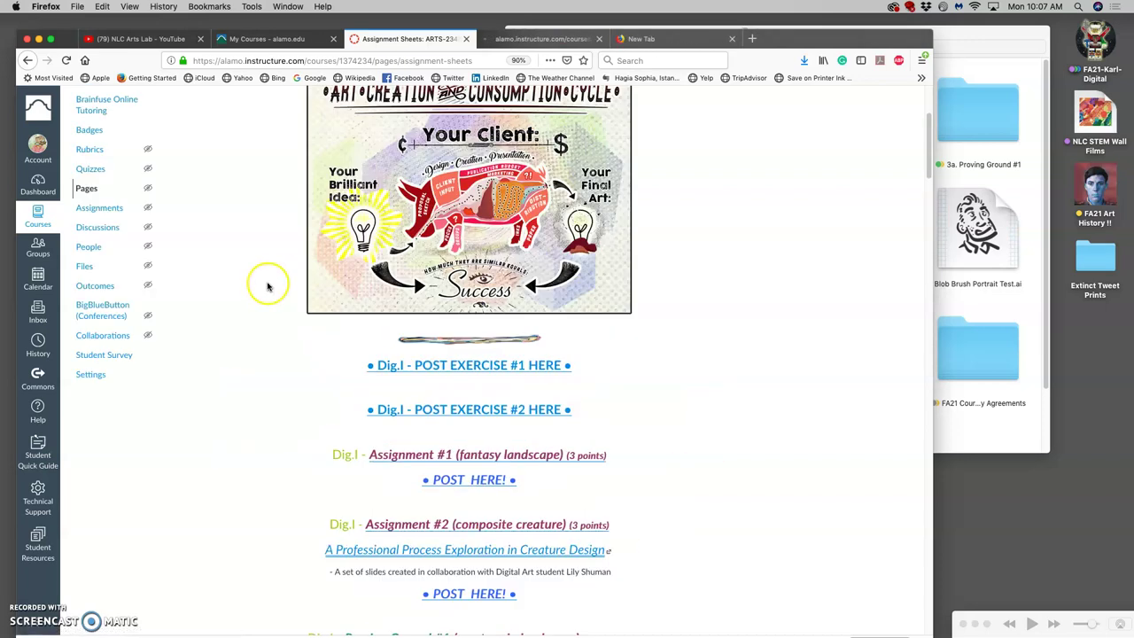
{"action": "scroll", "coordinate": [268, 285], "scroll_direction": "up", "scroll_amount": 5}
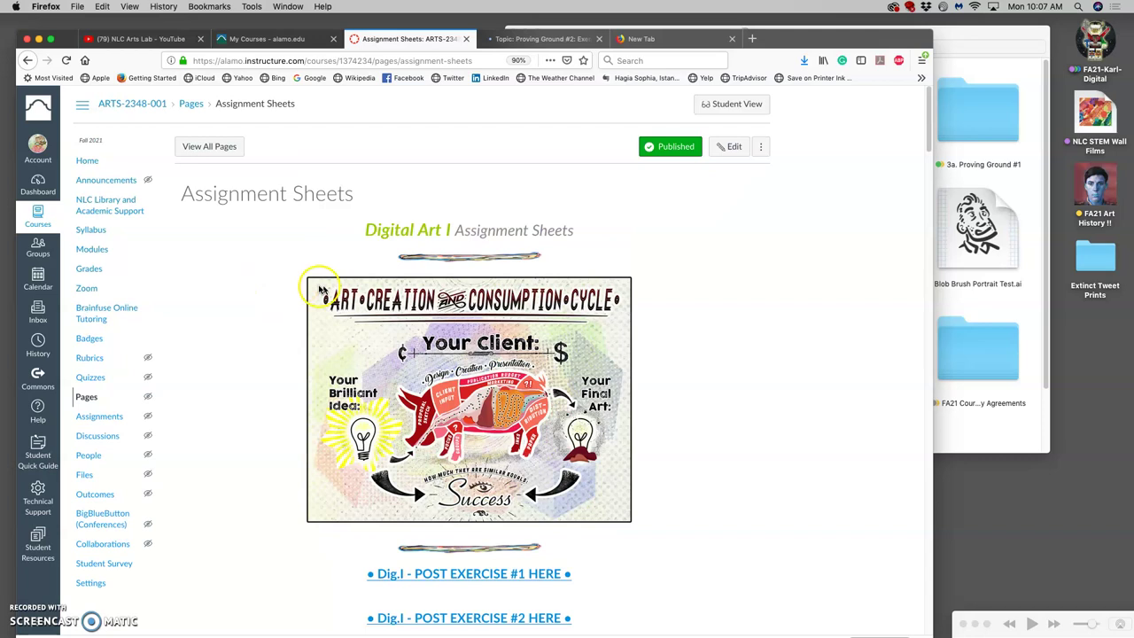
{"action": "left_click", "coordinate": [88, 162]}
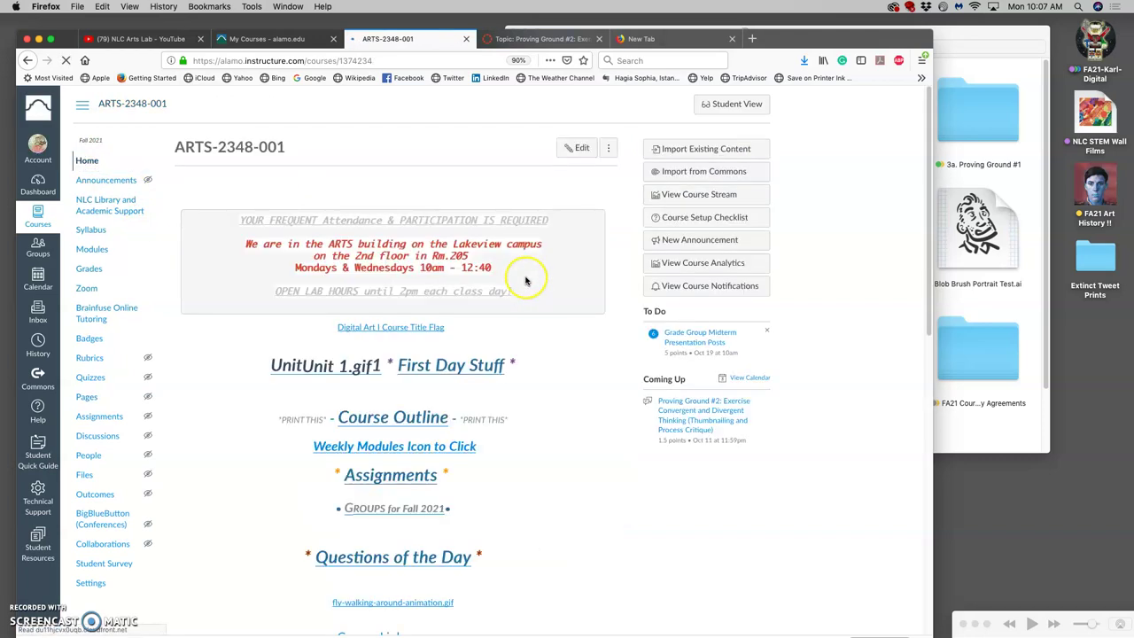
{"action": "scroll", "coordinate": [523, 292], "scroll_direction": "down", "scroll_amount": 5}
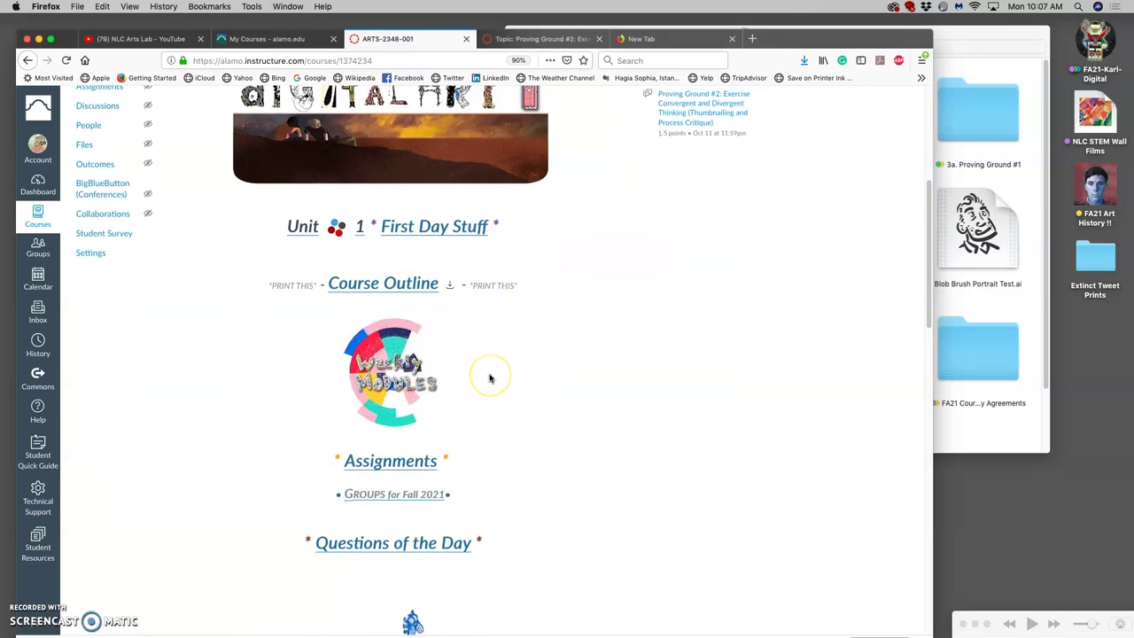
{"action": "left_click", "coordinate": [434, 372]}
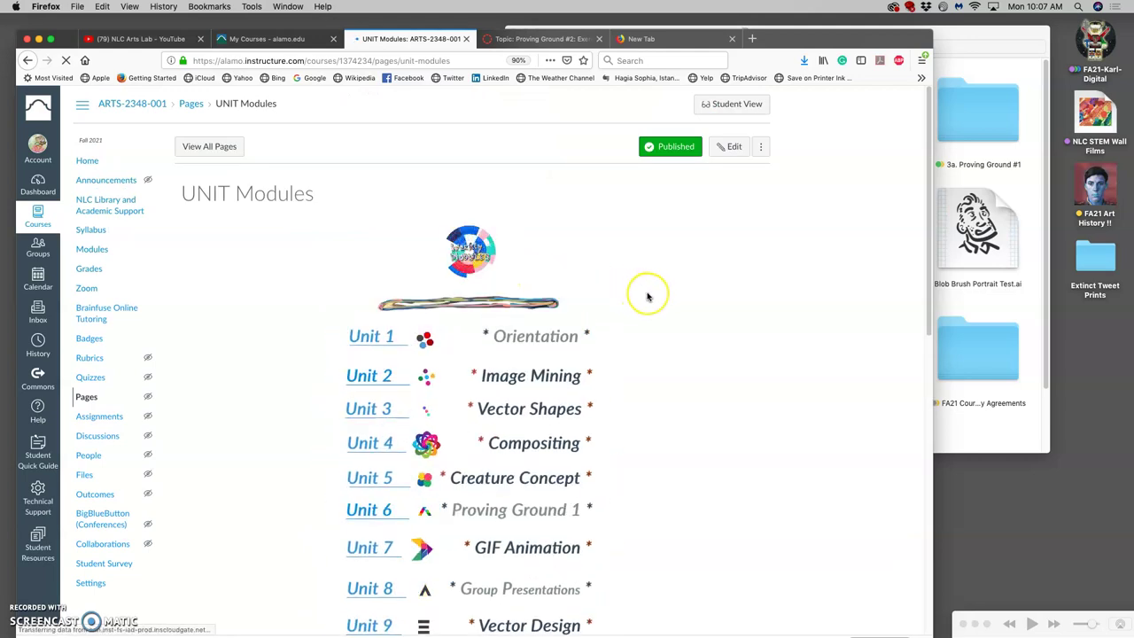
Step: Open the Unit 9 Vector Design module from the list of units
{"action": "scroll", "coordinate": [646, 297], "scroll_direction": "down", "scroll_amount": 5}
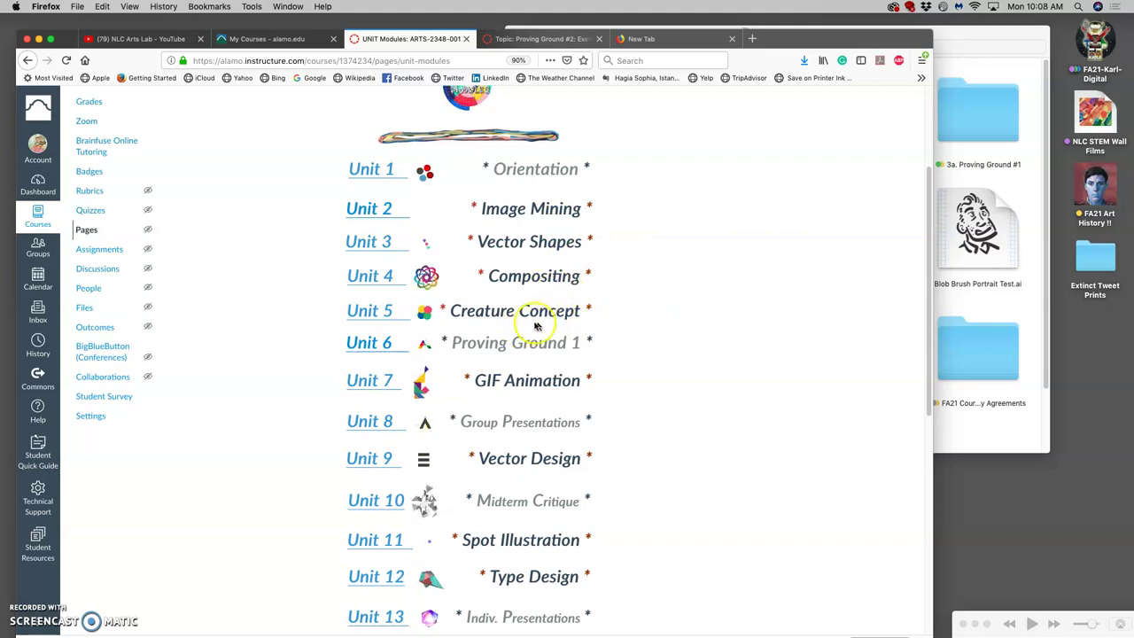
{"action": "scroll", "coordinate": [627, 362], "scroll_direction": "down", "scroll_amount": 2}
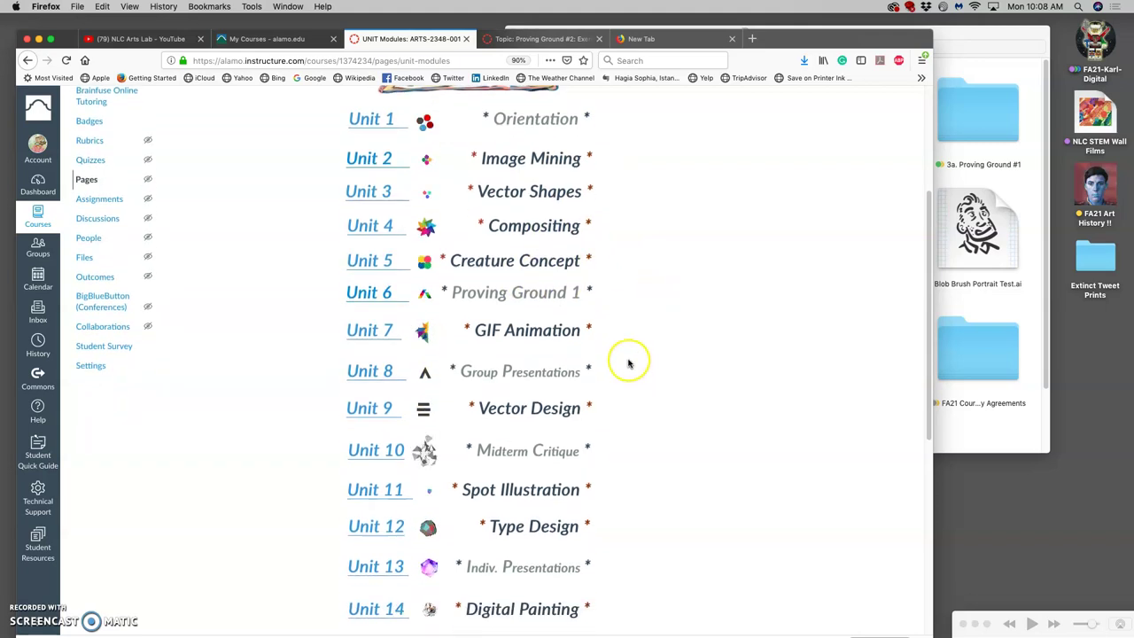
{"action": "scroll", "coordinate": [627, 362], "scroll_direction": "down", "scroll_amount": 1}
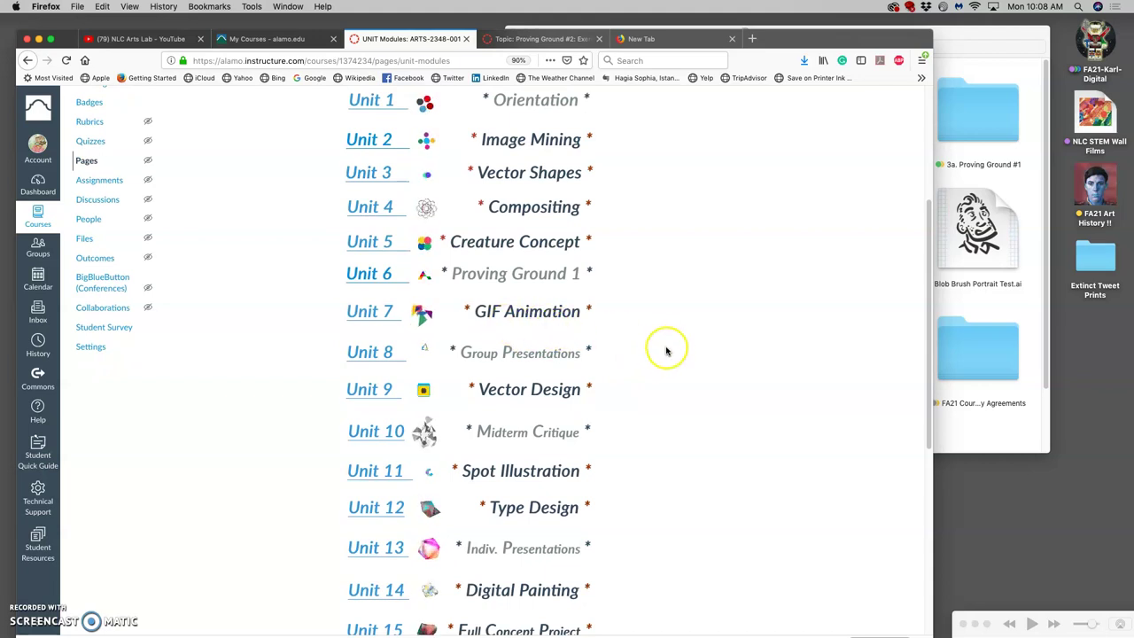
{"action": "scroll", "coordinate": [664, 351], "scroll_direction": "down", "scroll_amount": 1}
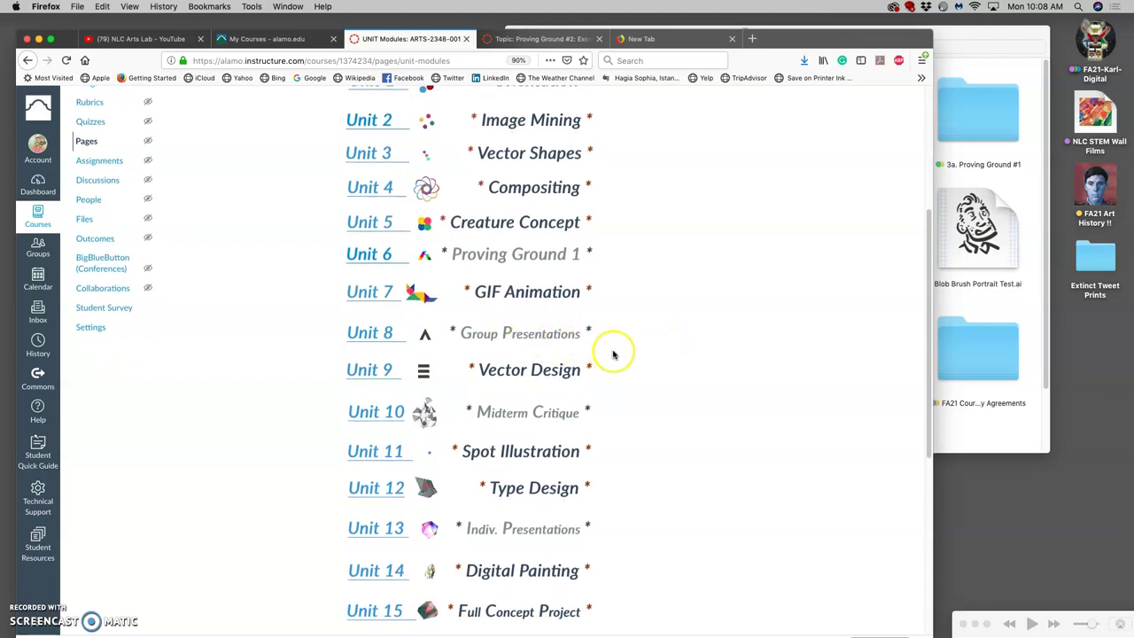
{"action": "scroll", "coordinate": [614, 354], "scroll_direction": "down", "scroll_amount": 1}
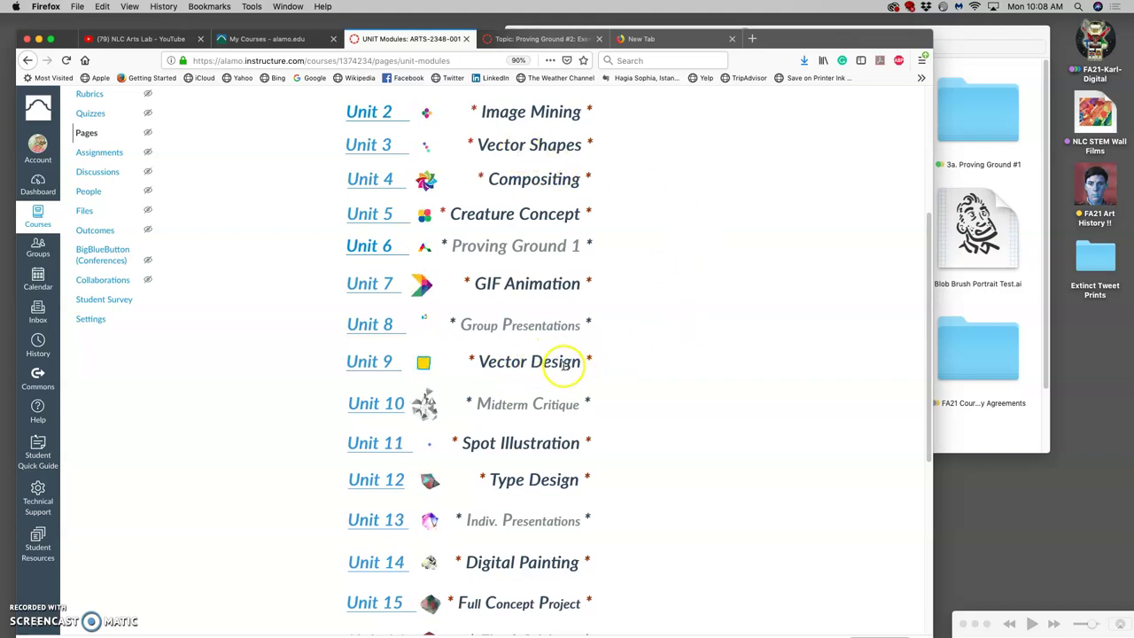
{"action": "left_click", "coordinate": [370, 366]}
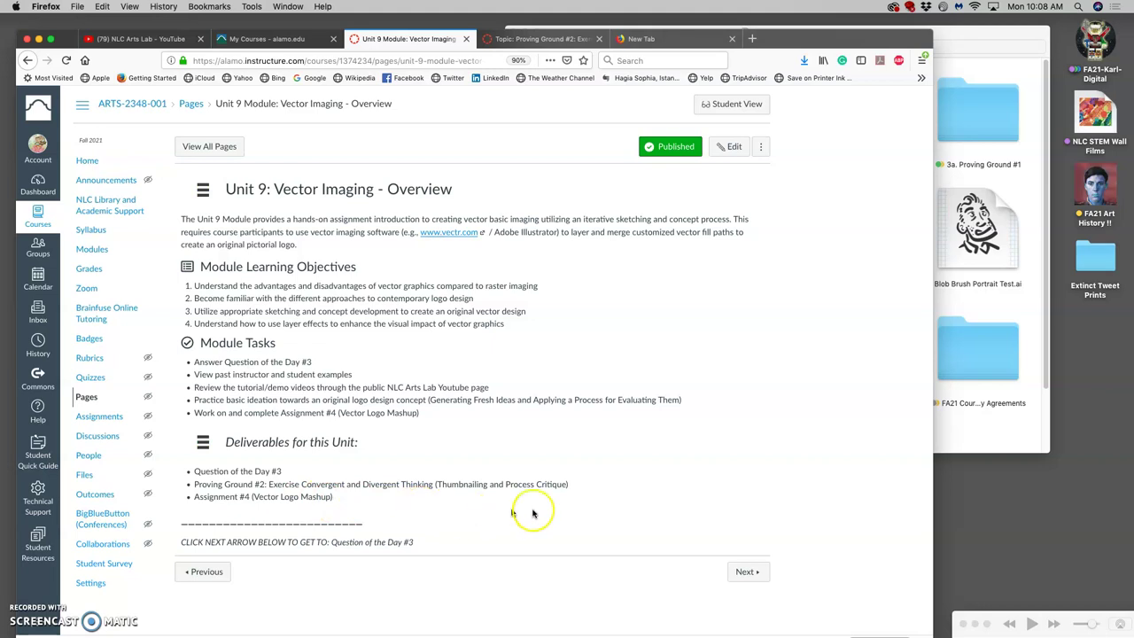
Step: Continue from the Unit 9 overview to Question of the Day #3 and read its vector versus raster prompt and directions
{"action": "left_click", "coordinate": [740, 571]}
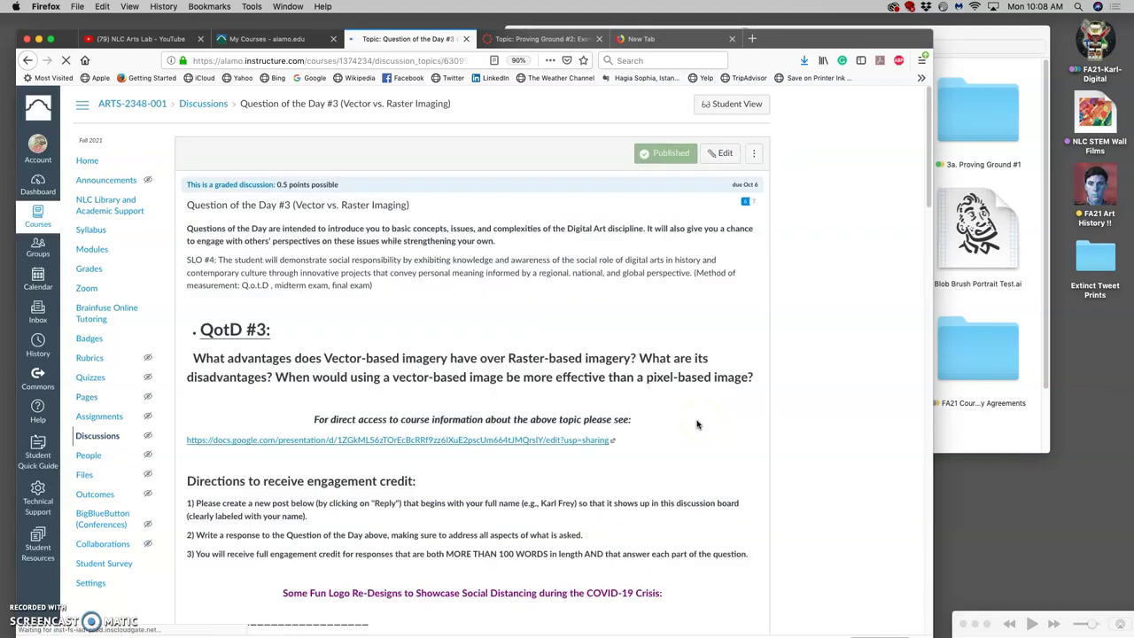
{"action": "scroll", "coordinate": [672, 425], "scroll_direction": "down", "scroll_amount": 1}
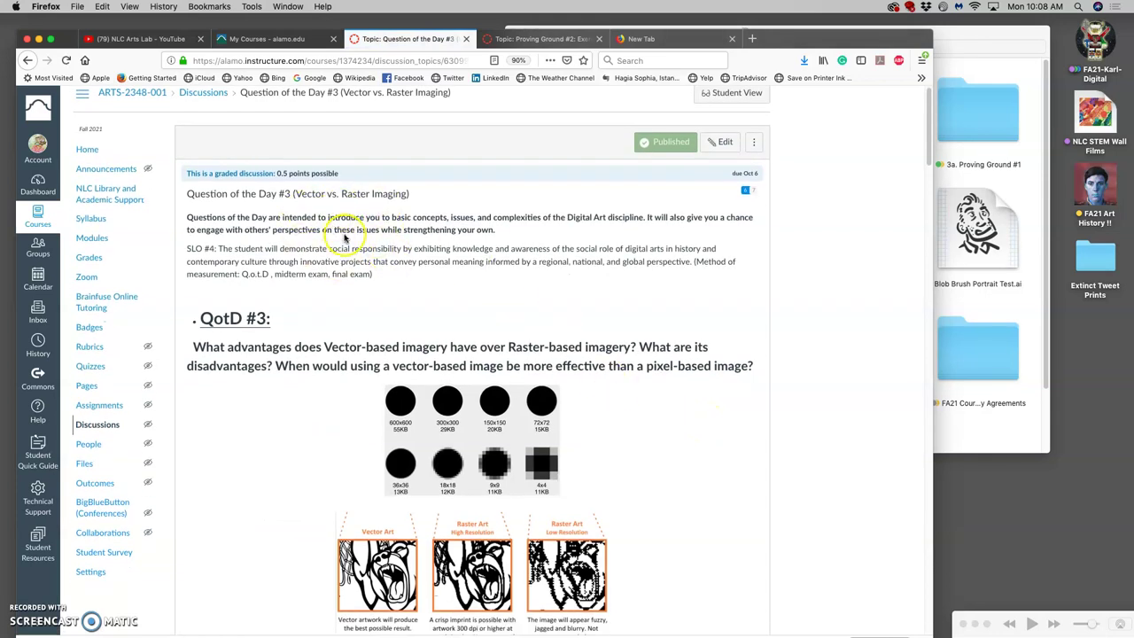
{"action": "scroll", "coordinate": [375, 239], "scroll_direction": "down", "scroll_amount": 20}
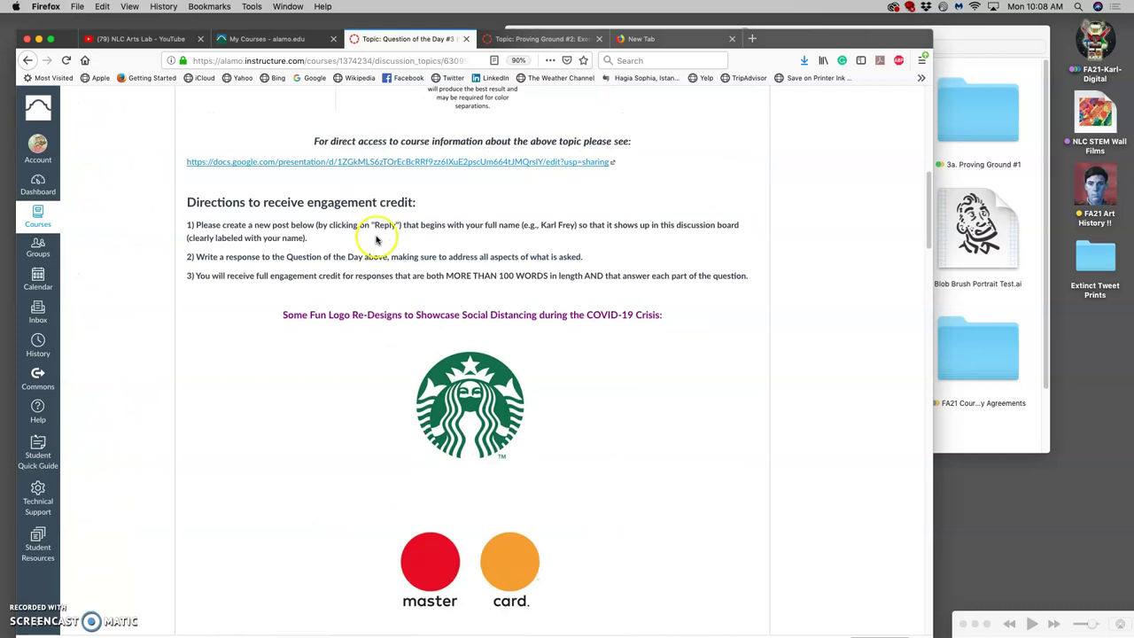
{"action": "scroll", "coordinate": [375, 239], "scroll_direction": "down", "scroll_amount": 10}
{"action": "scroll", "coordinate": [375, 239], "scroll_direction": "up", "scroll_amount": 20}
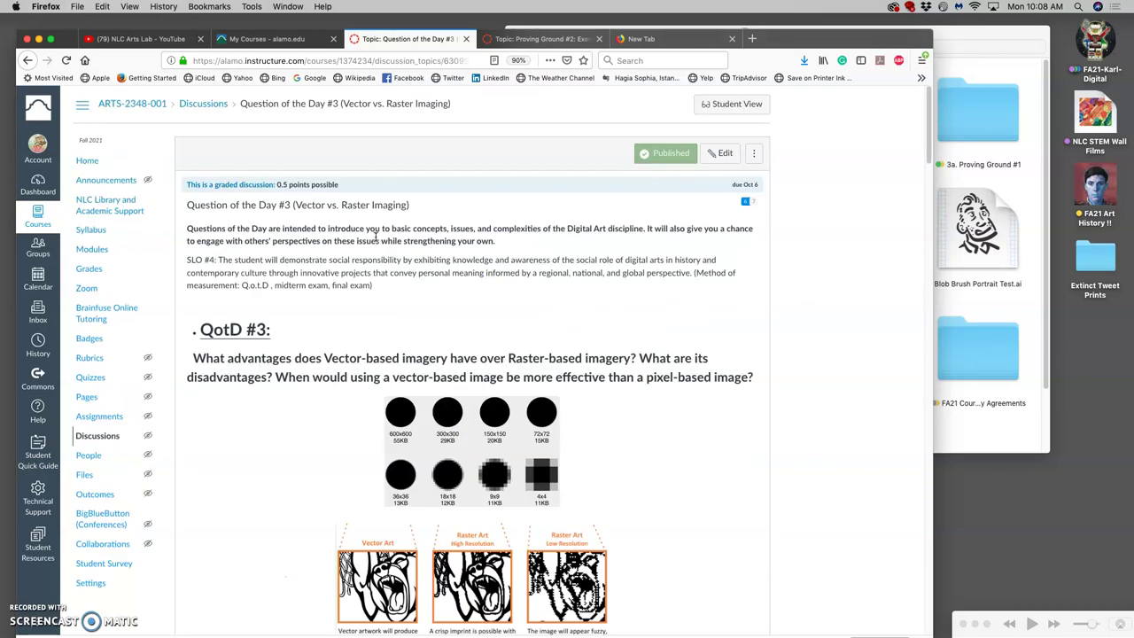
{"action": "scroll", "coordinate": [351, 230], "scroll_direction": "down", "scroll_amount": 2}
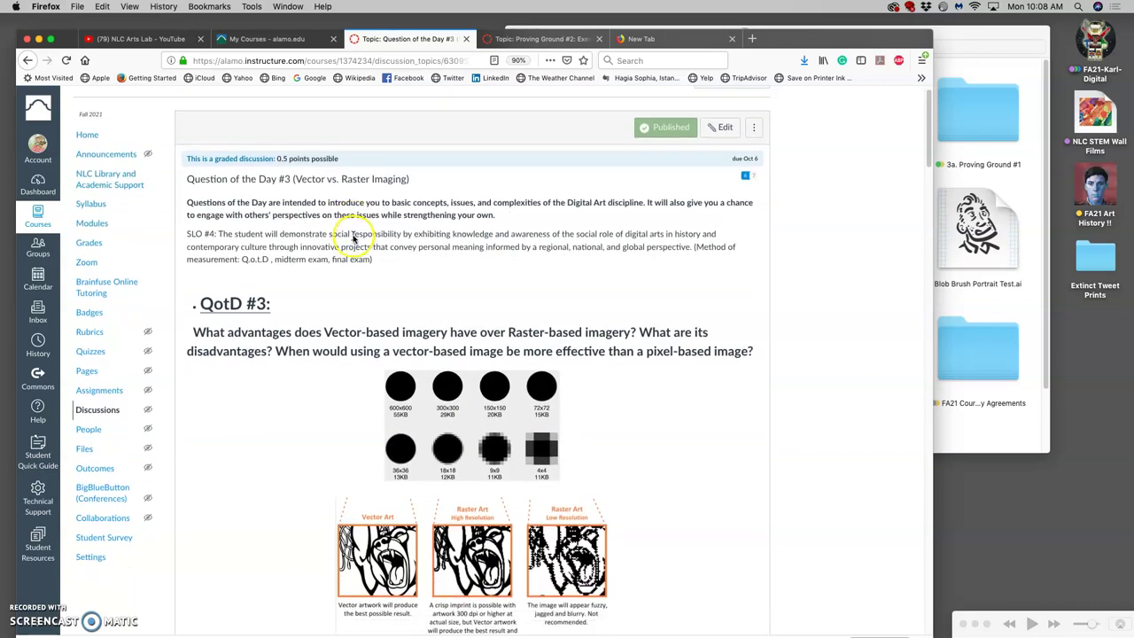
{"action": "scroll", "coordinate": [352, 235], "scroll_direction": "down", "scroll_amount": 1}
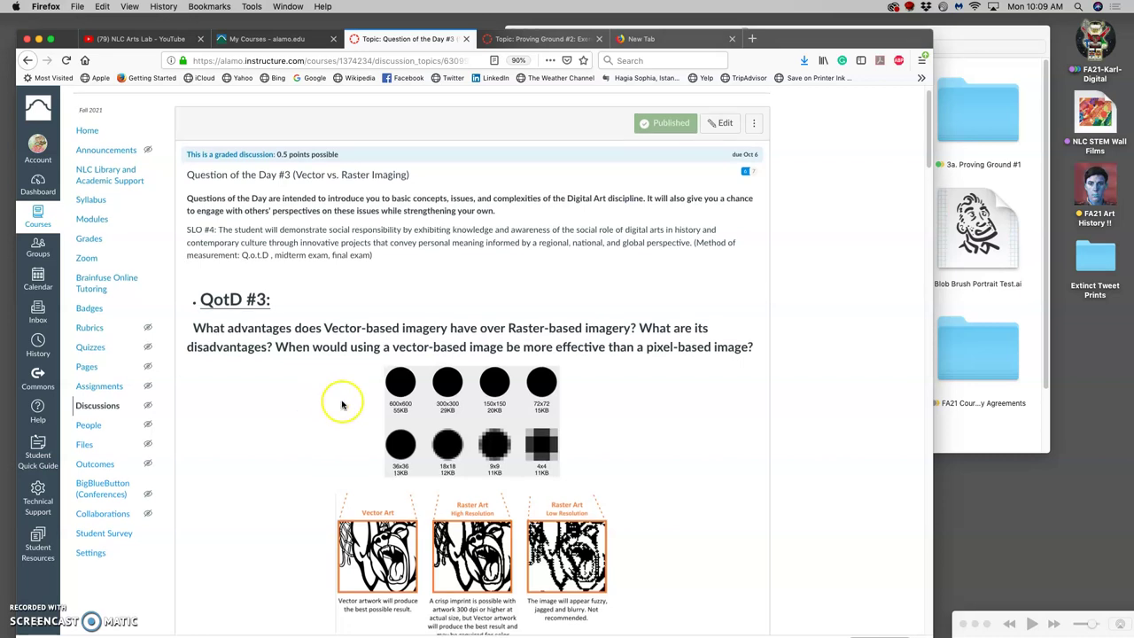
{"action": "scroll", "coordinate": [341, 403], "scroll_direction": "down", "scroll_amount": 1}
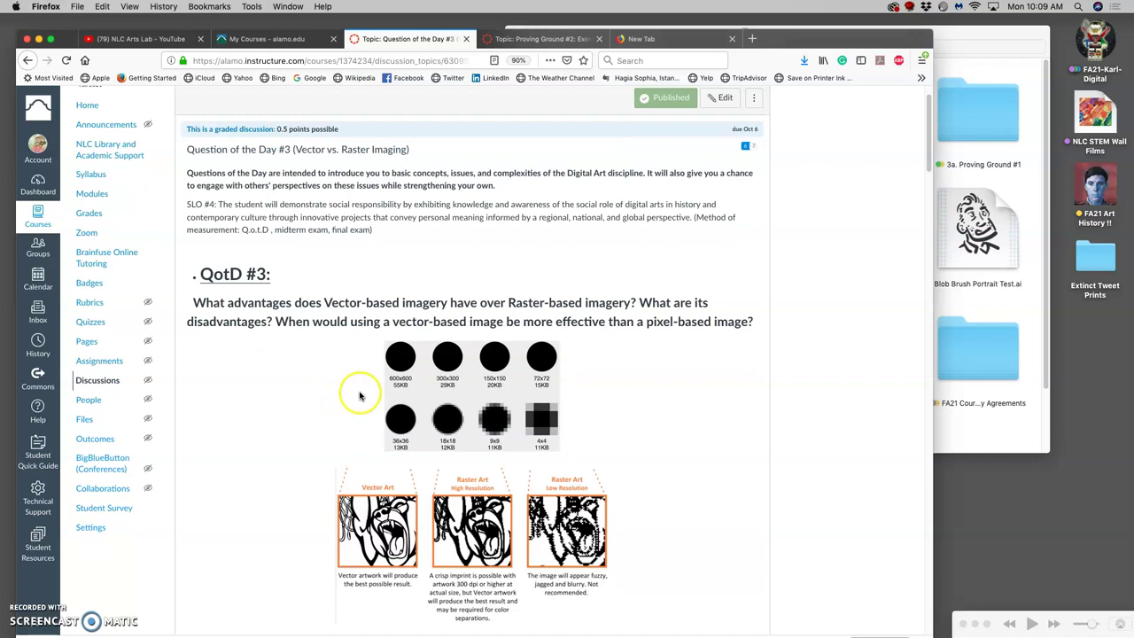
Step: Look through the social-distancing logo redesigns and the student replies below the Question of the Day #3 prompt
{"action": "scroll", "coordinate": [358, 397], "scroll_direction": "down", "scroll_amount": 15}
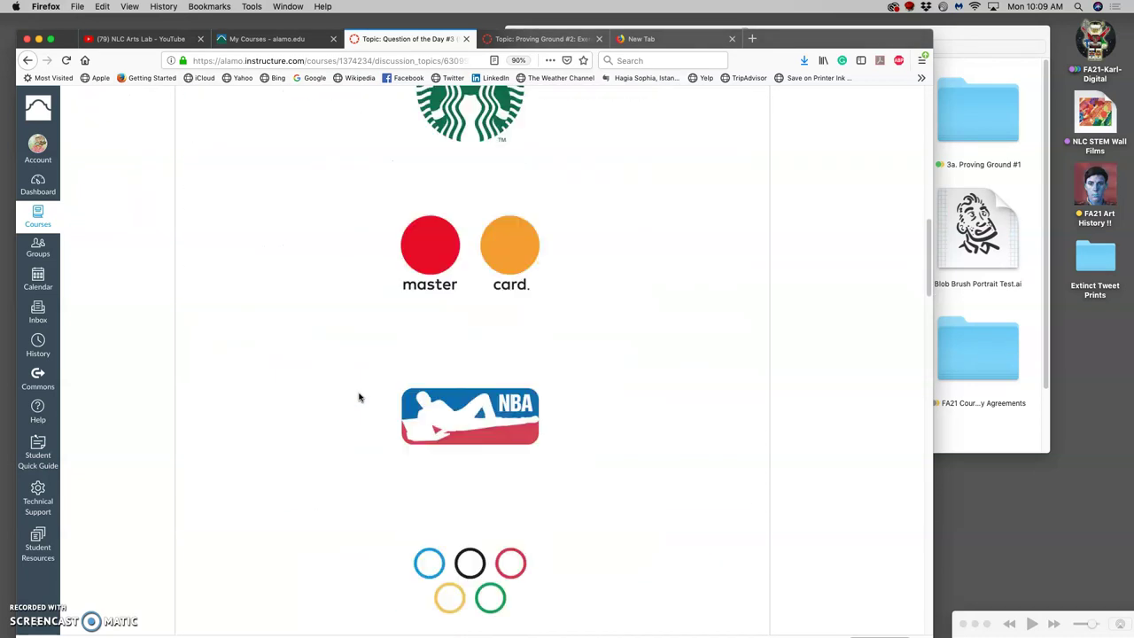
{"action": "scroll", "coordinate": [359, 397], "scroll_direction": "down", "scroll_amount": 10}
{"action": "left_click", "coordinate": [395, 393]}
{"action": "scroll", "coordinate": [398, 396], "scroll_direction": "up", "scroll_amount": 9}
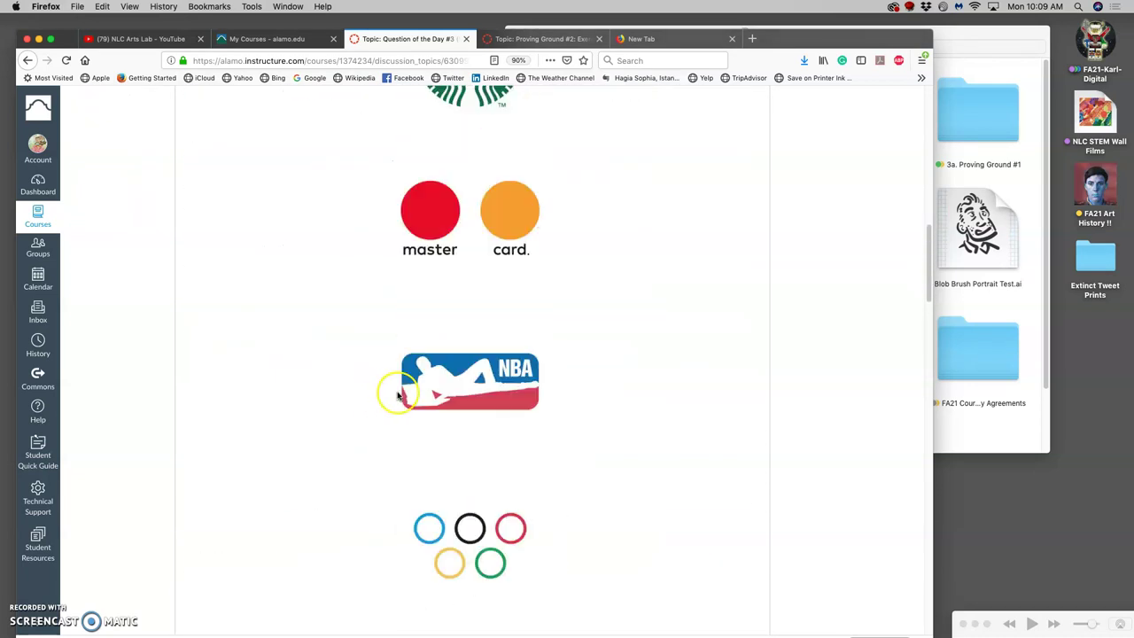
{"action": "scroll", "coordinate": [397, 395], "scroll_direction": "up", "scroll_amount": 7}
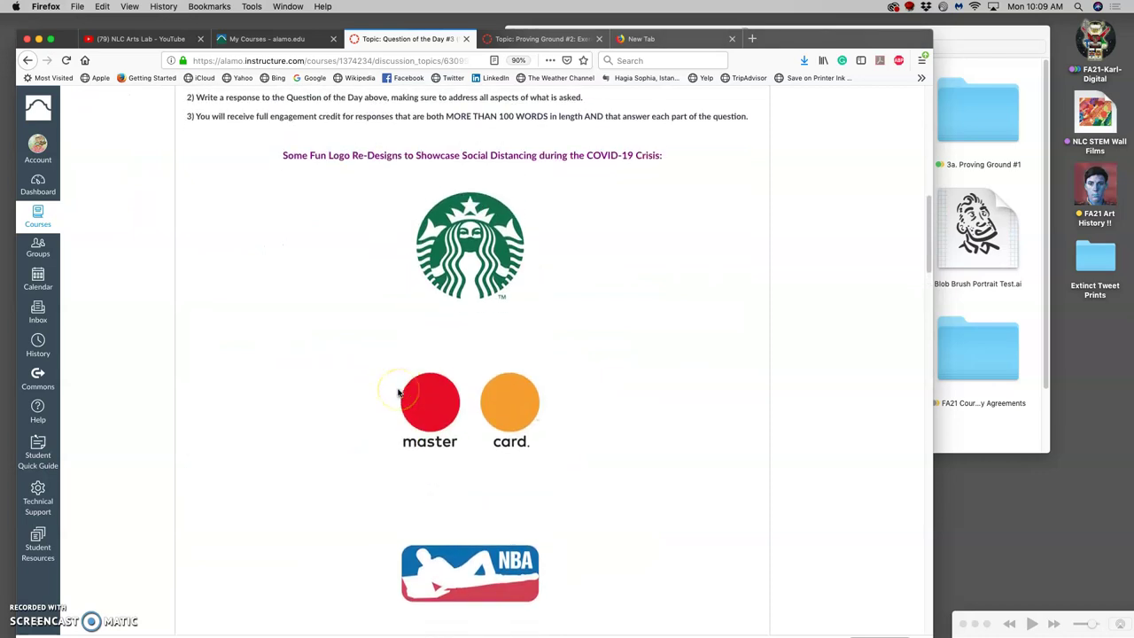
{"action": "scroll", "coordinate": [398, 392], "scroll_direction": "down", "scroll_amount": 2}
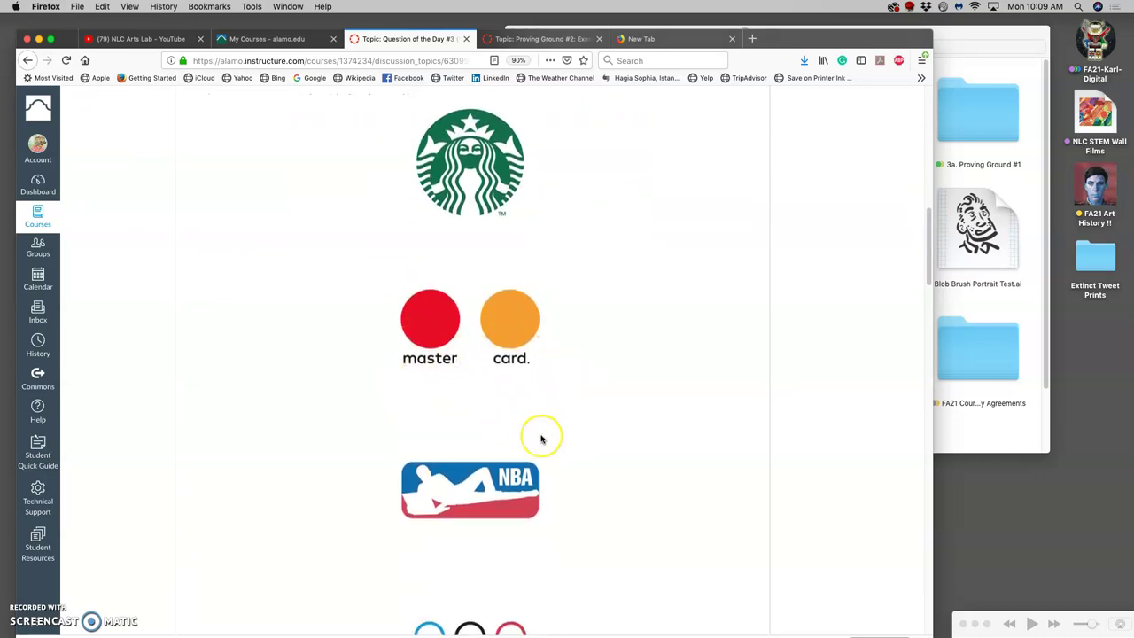
{"action": "scroll", "coordinate": [541, 439], "scroll_direction": "down", "scroll_amount": 6}
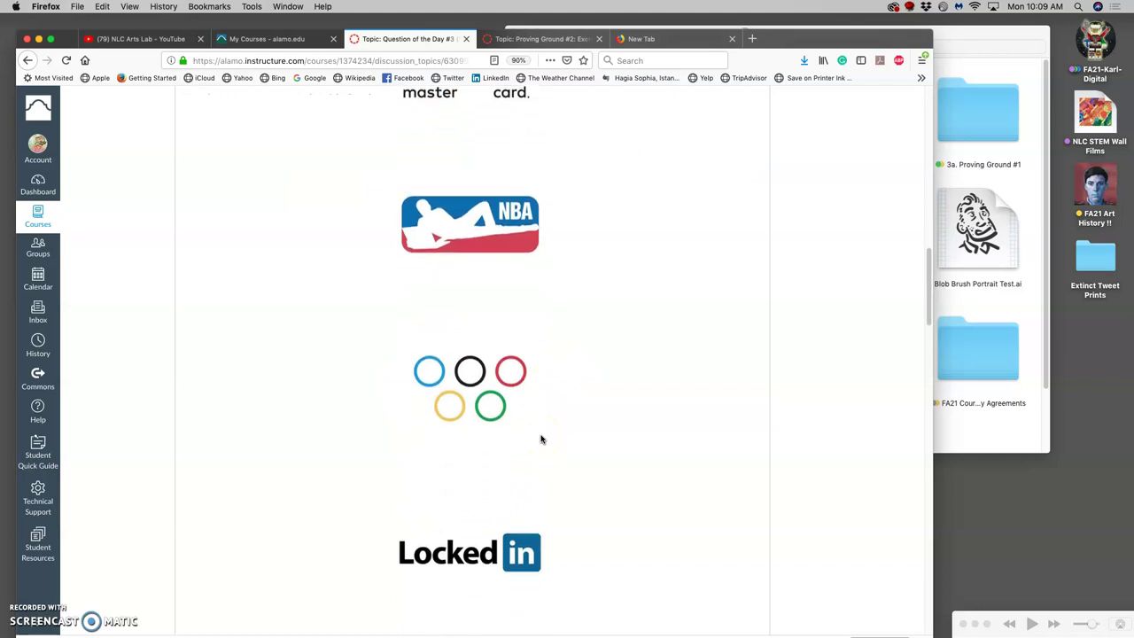
{"action": "scroll", "coordinate": [541, 439], "scroll_direction": "down", "scroll_amount": 14}
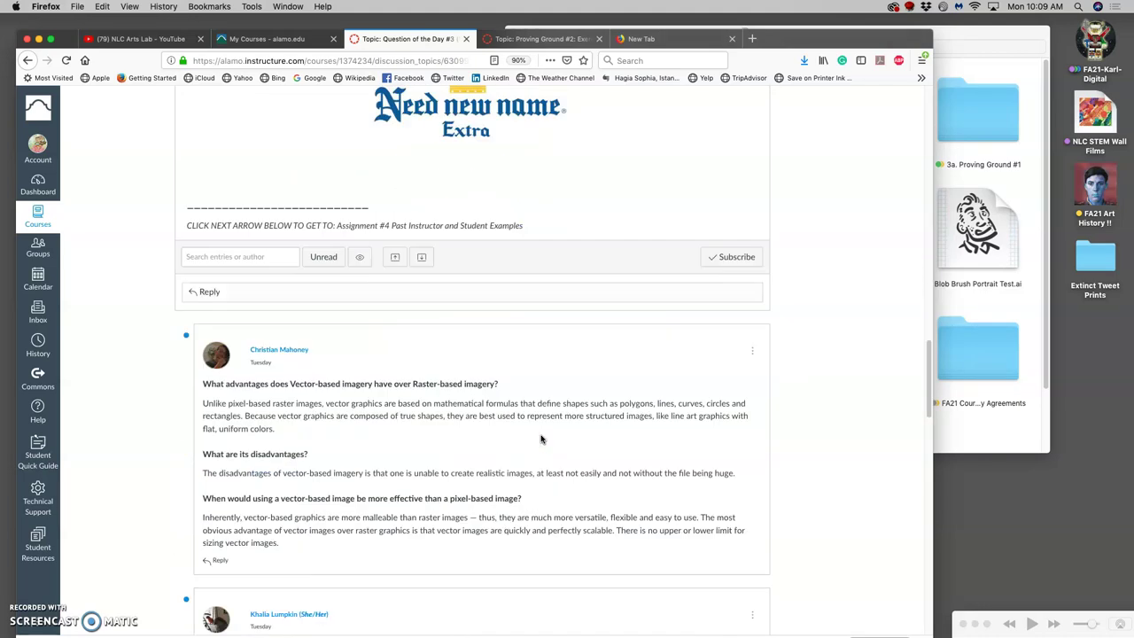
{"action": "scroll", "coordinate": [542, 438], "scroll_direction": "up", "scroll_amount": 20}
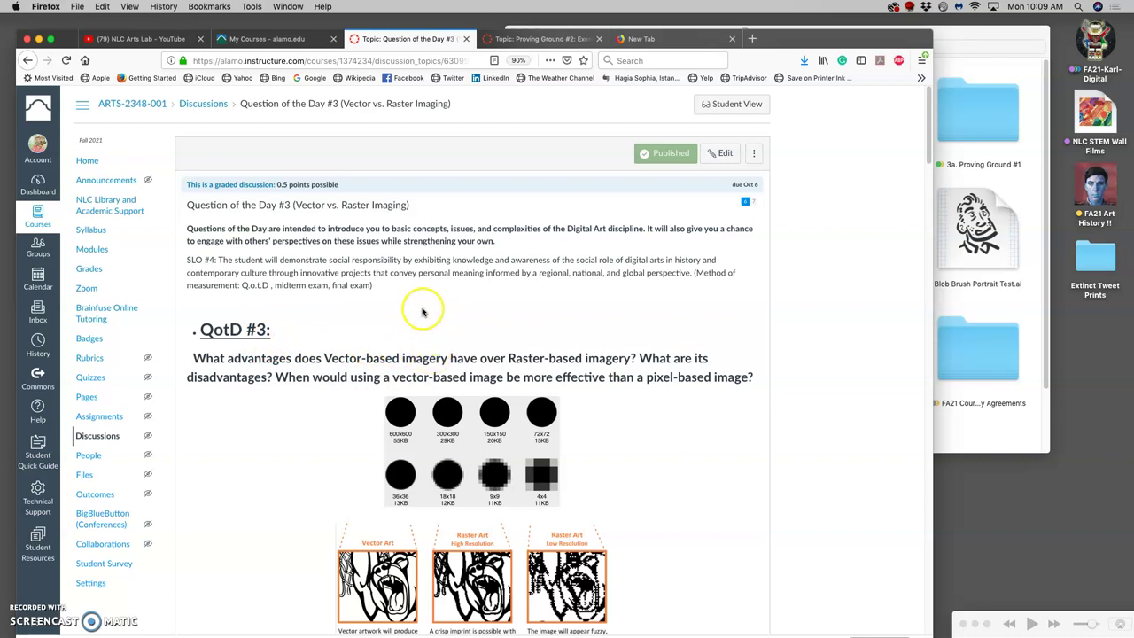
Step: Continue to the Assignment #4 Past Instructor and Student Examples page and look through the vector logo examples down to the resource links
{"action": "scroll", "coordinate": [742, 455], "scroll_direction": "down", "scroll_amount": 20}
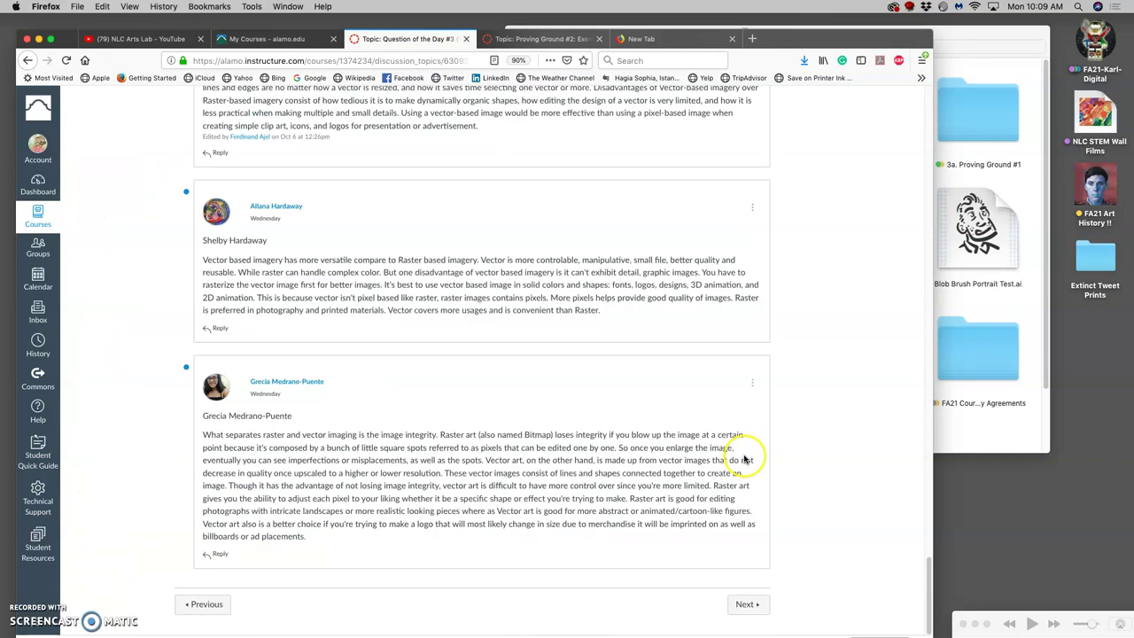
{"action": "left_click", "coordinate": [747, 604]}
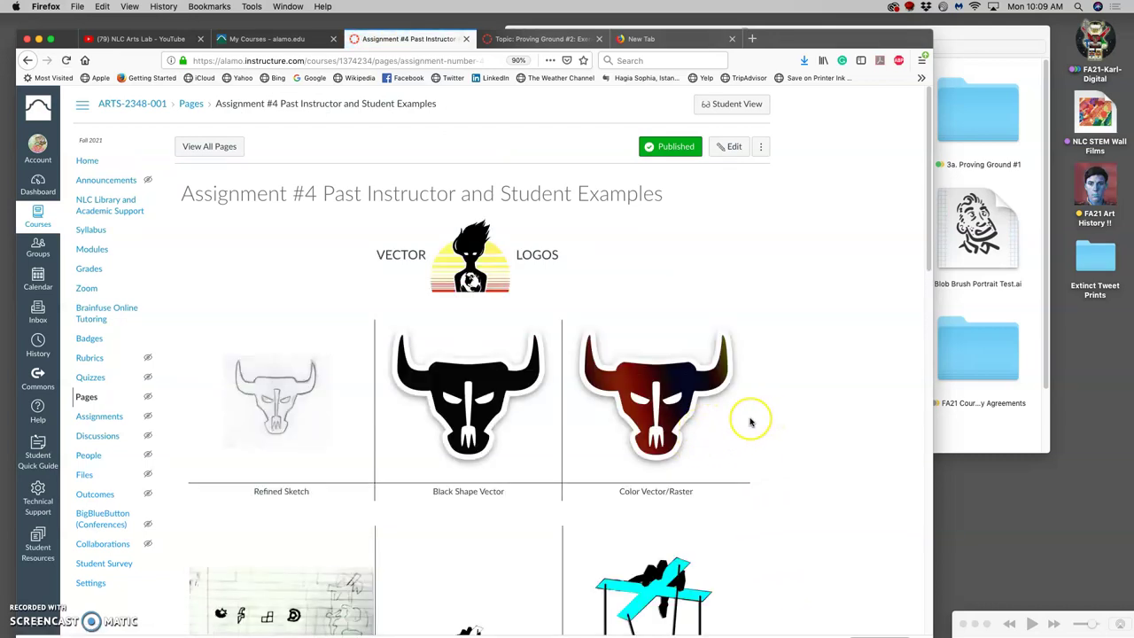
{"action": "scroll", "coordinate": [750, 422], "scroll_direction": "down", "scroll_amount": 1}
{"action": "scroll", "coordinate": [751, 423], "scroll_direction": "down", "scroll_amount": 1}
{"action": "scroll", "coordinate": [750, 422], "scroll_direction": "down", "scroll_amount": 1}
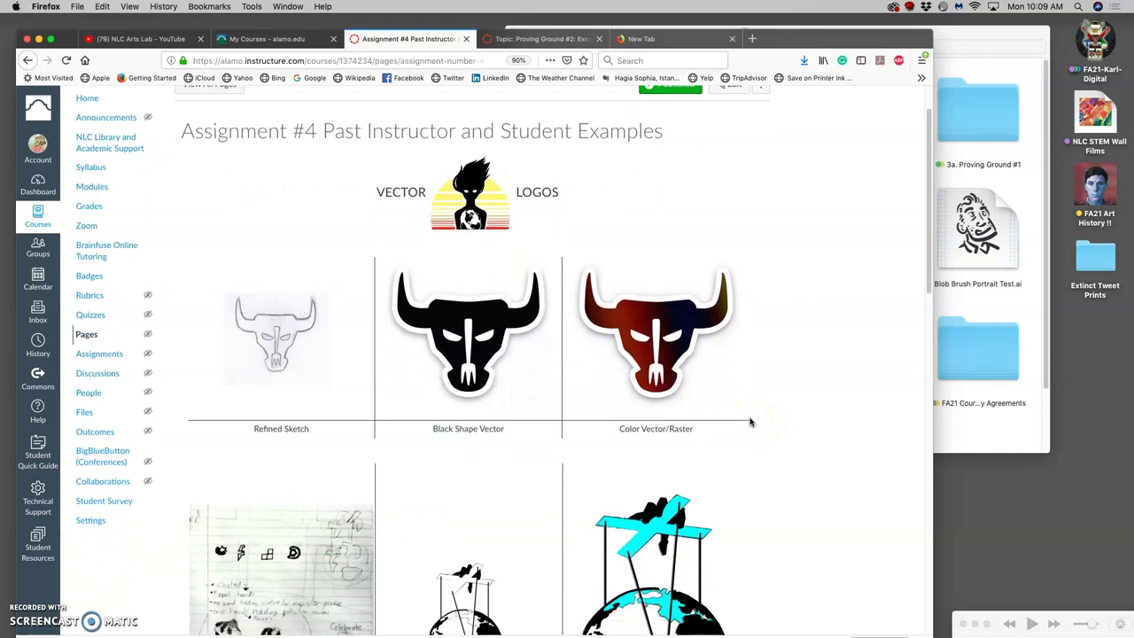
{"action": "scroll", "coordinate": [750, 423], "scroll_direction": "down", "scroll_amount": 1}
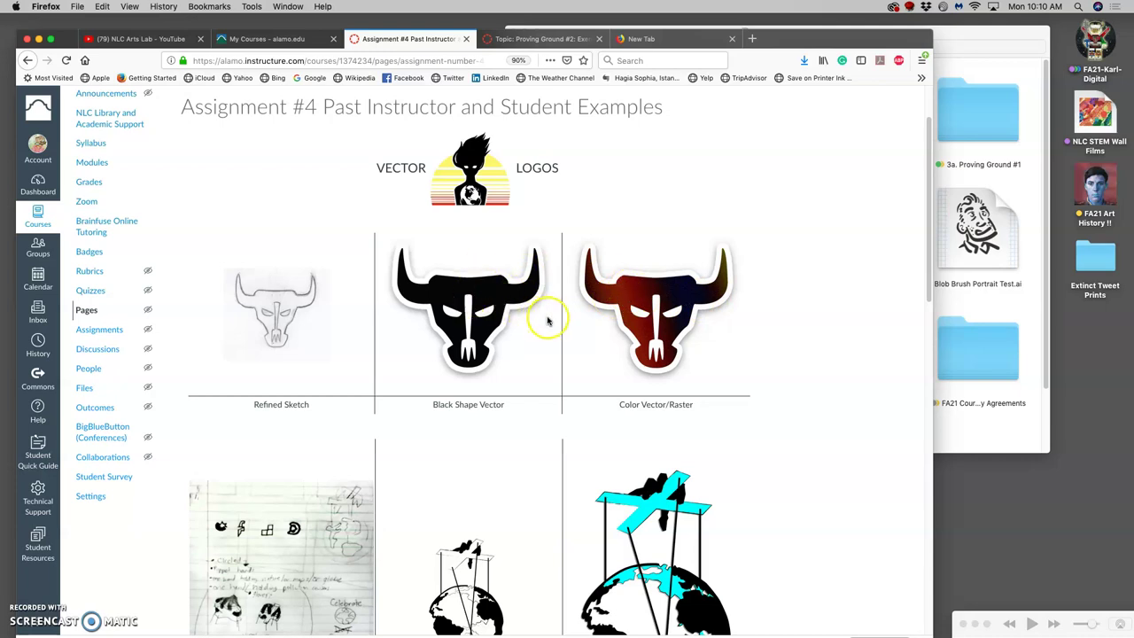
{"action": "scroll", "coordinate": [547, 317], "scroll_direction": "down", "scroll_amount": 5}
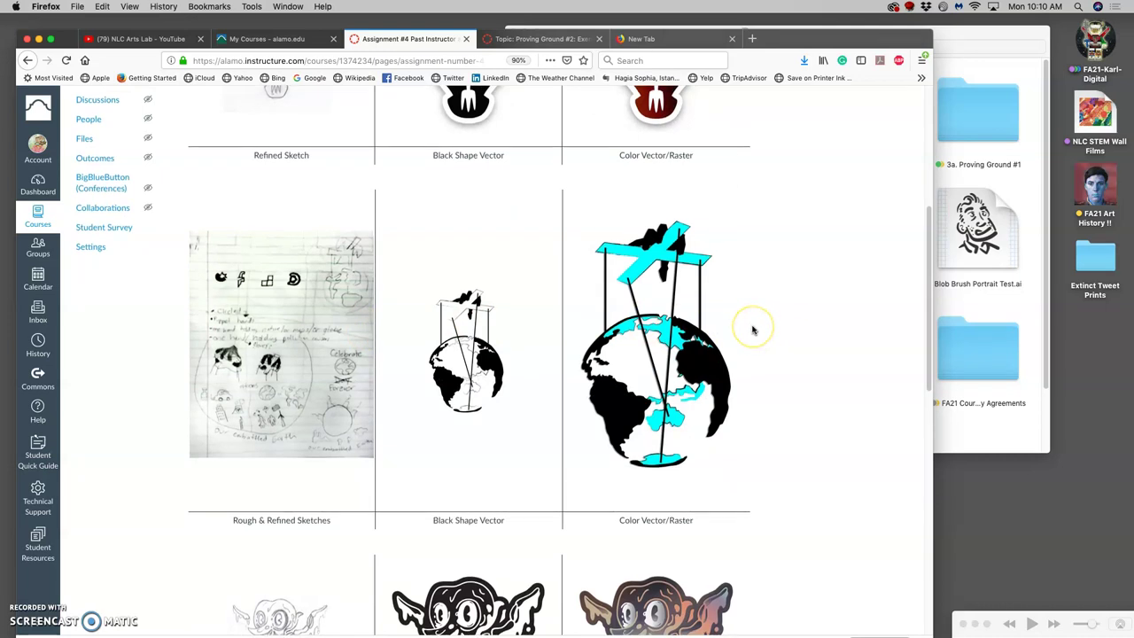
{"action": "scroll", "coordinate": [752, 331], "scroll_direction": "down", "scroll_amount": 13}
{"action": "scroll", "coordinate": [752, 331], "scroll_direction": "up", "scroll_amount": 3}
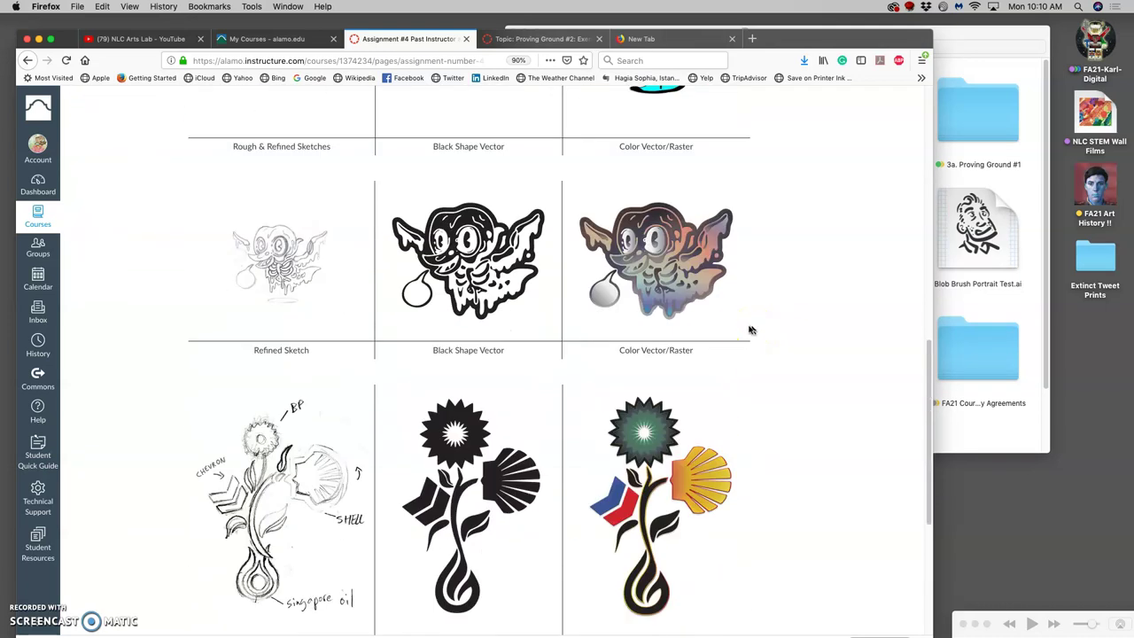
{"action": "scroll", "coordinate": [546, 392], "scroll_direction": "down", "scroll_amount": 1}
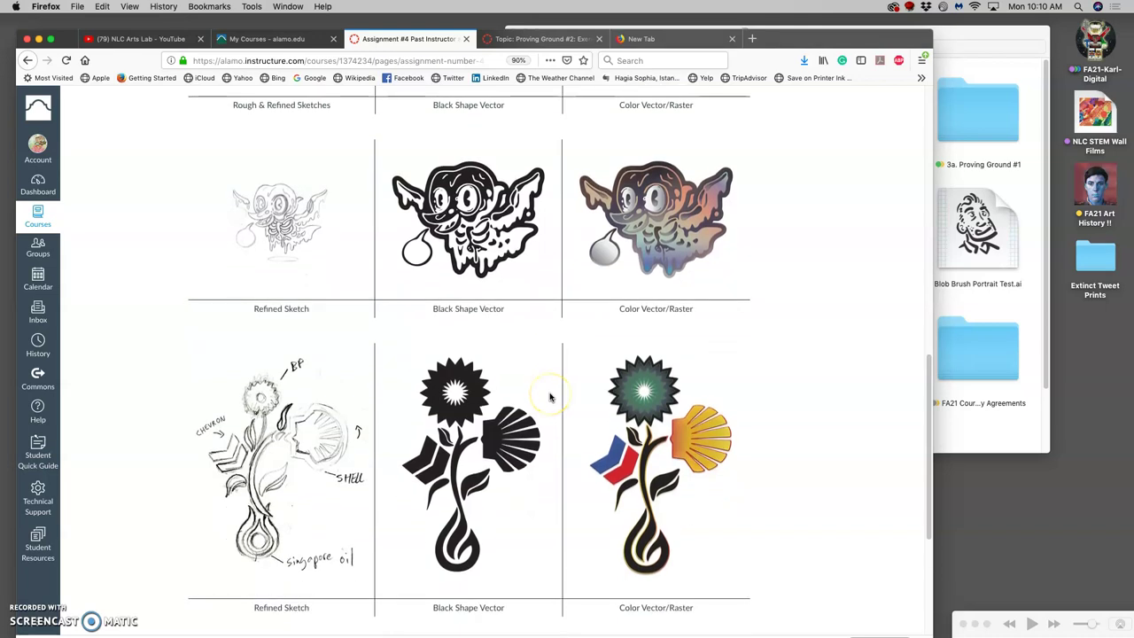
{"action": "scroll", "coordinate": [549, 396], "scroll_direction": "down", "scroll_amount": 5}
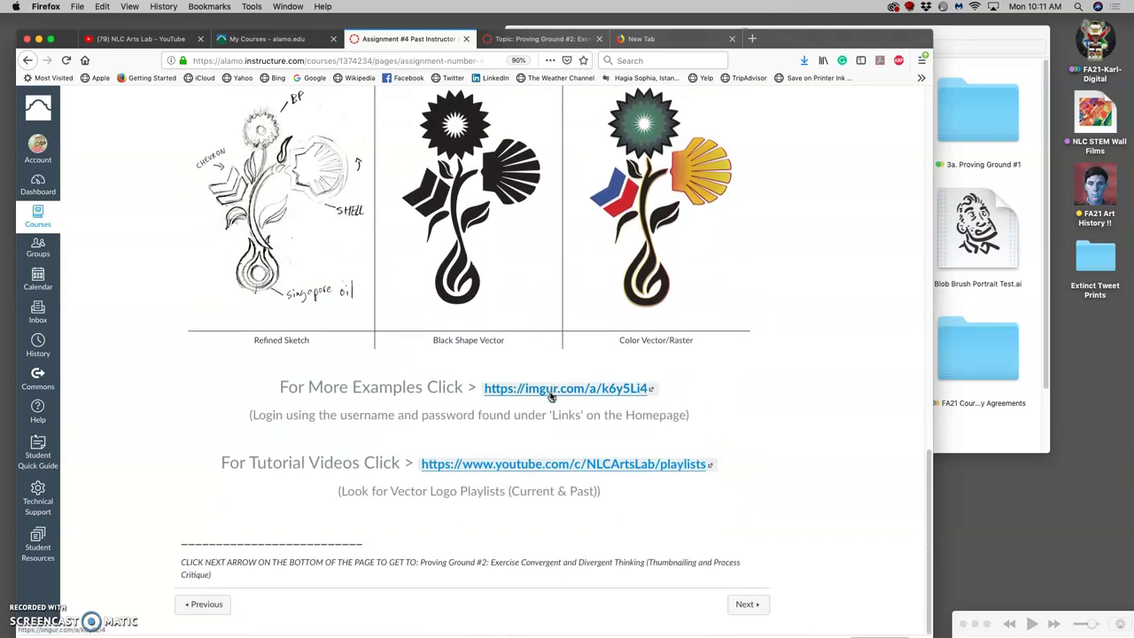
Step: Go back over the bull, globe, creature and oil-flower logos, comparing their sketch, black shape and color versions, and check the example and tutorial links
{"action": "scroll", "coordinate": [549, 396], "scroll_direction": "up", "scroll_amount": 3}
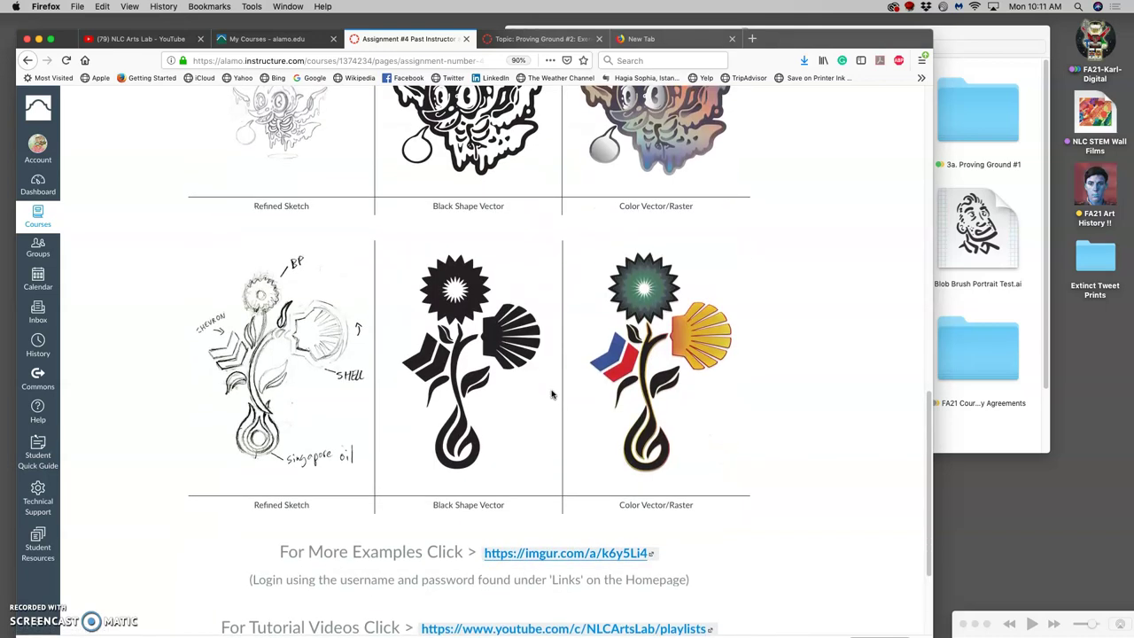
{"action": "scroll", "coordinate": [551, 394], "scroll_direction": "up", "scroll_amount": 7}
{"action": "scroll", "coordinate": [551, 394], "scroll_direction": "up", "scroll_amount": 3}
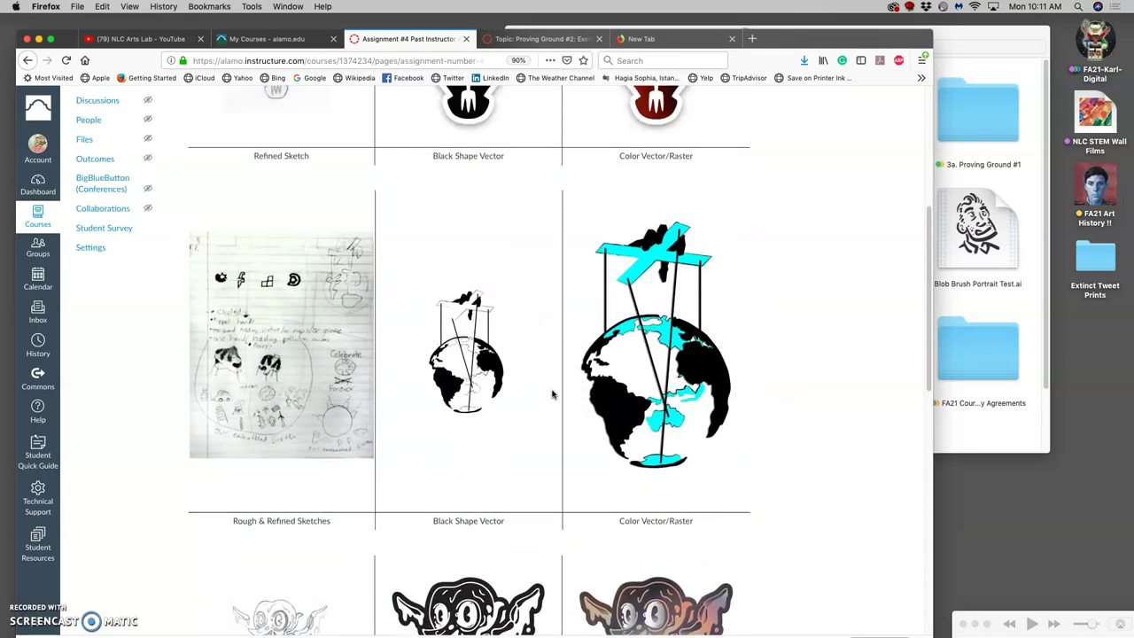
{"action": "scroll", "coordinate": [552, 394], "scroll_direction": "up", "scroll_amount": 3}
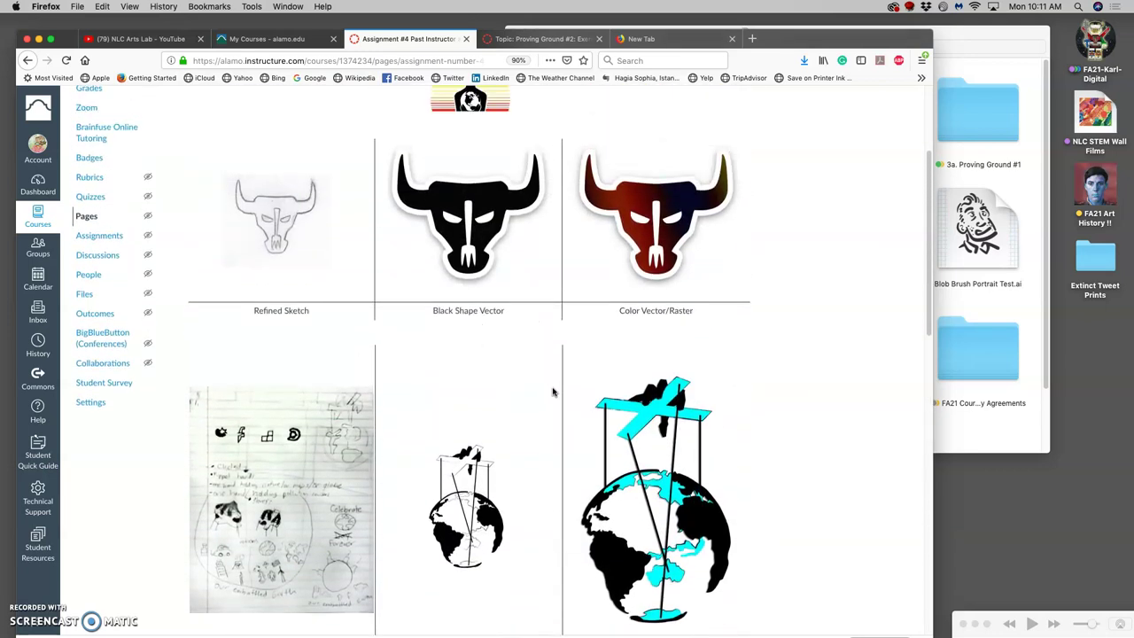
{"action": "scroll", "coordinate": [551, 389], "scroll_direction": "up", "scroll_amount": 1}
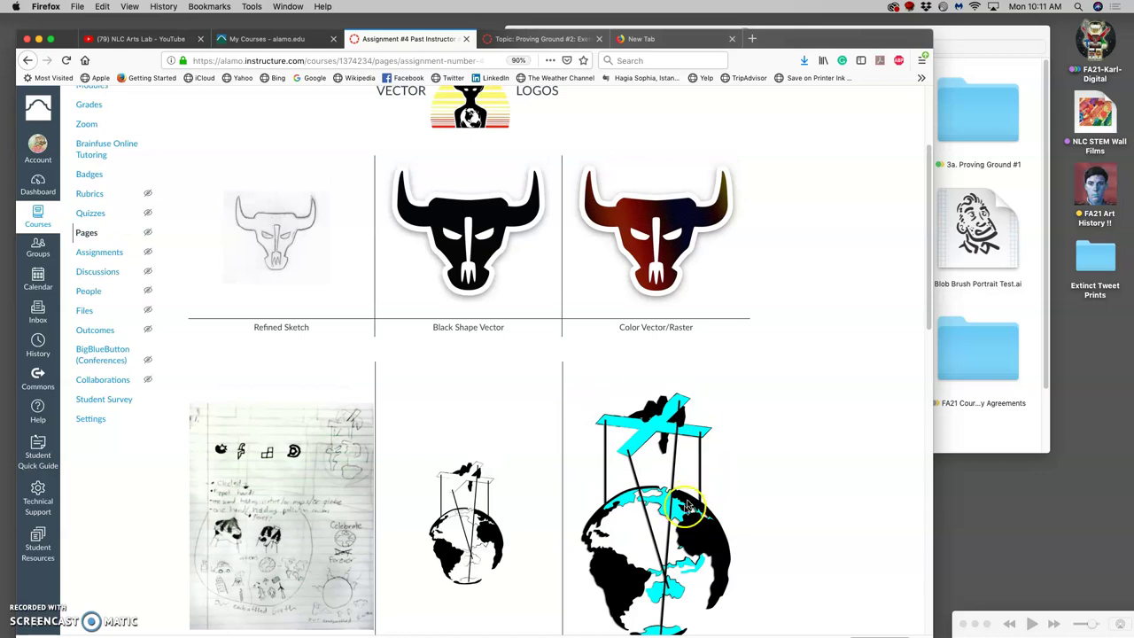
{"action": "scroll", "coordinate": [660, 488], "scroll_direction": "up", "scroll_amount": 2}
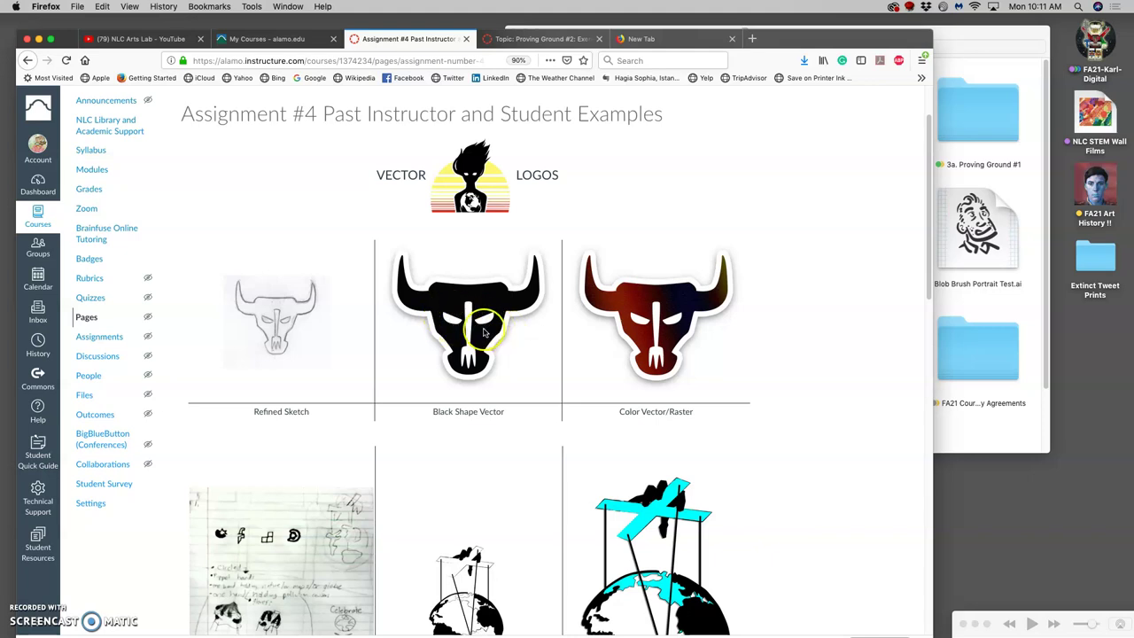
{"action": "scroll", "coordinate": [478, 328], "scroll_direction": "down", "scroll_amount": 7}
{"action": "scroll", "coordinate": [484, 333], "scroll_direction": "down", "scroll_amount": 3}
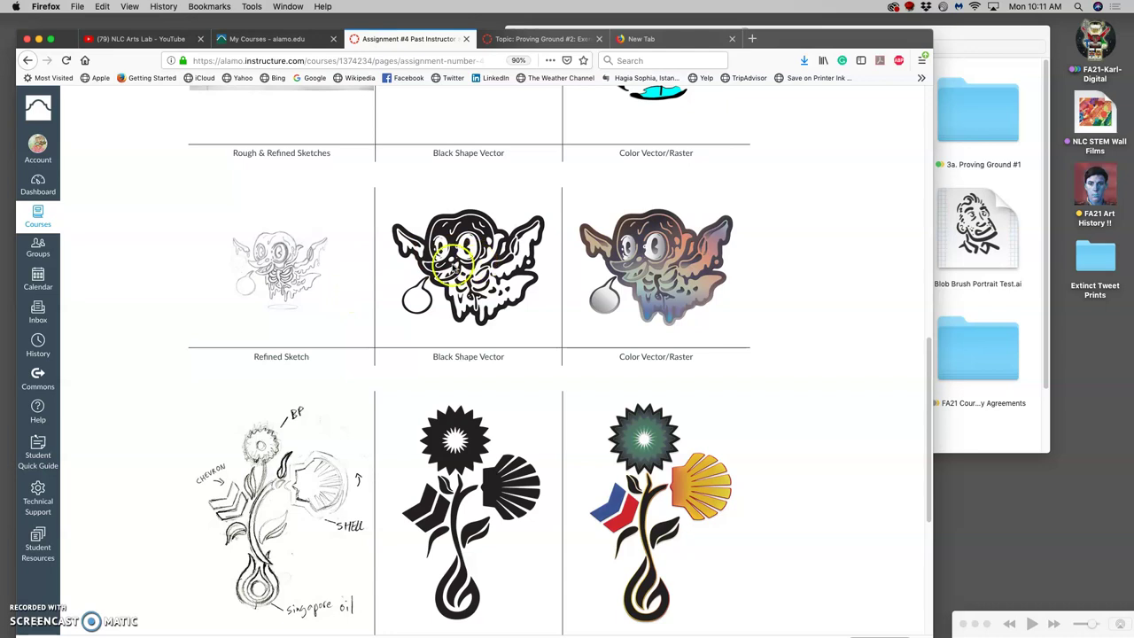
{"action": "scroll", "coordinate": [496, 301], "scroll_direction": "down", "scroll_amount": 6}
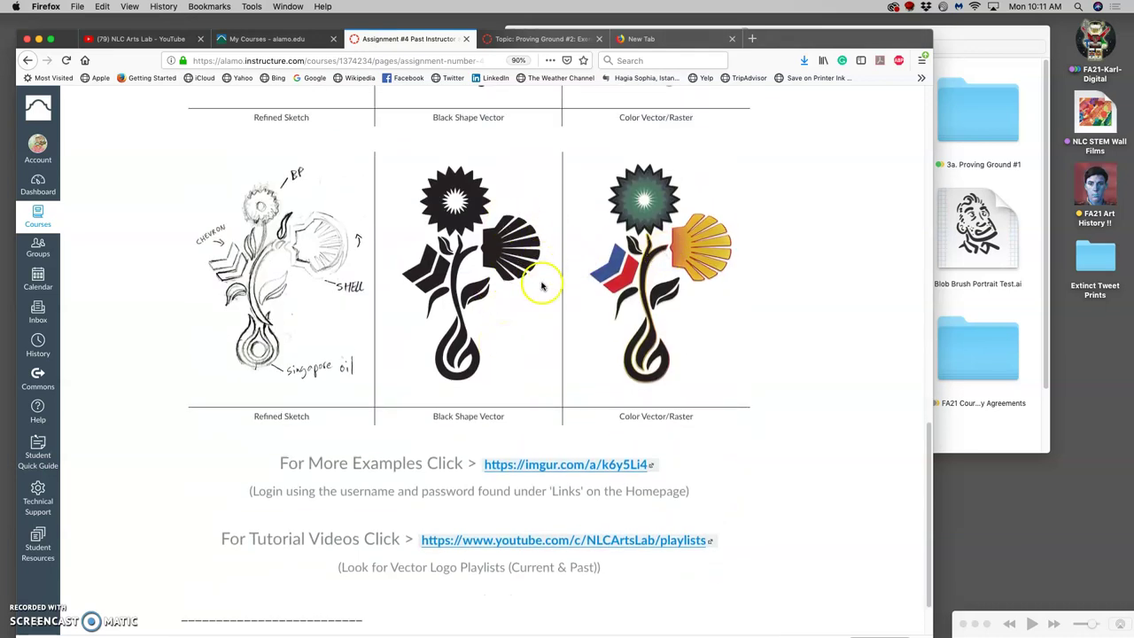
{"action": "scroll", "coordinate": [545, 295], "scroll_direction": "down", "scroll_amount": 1}
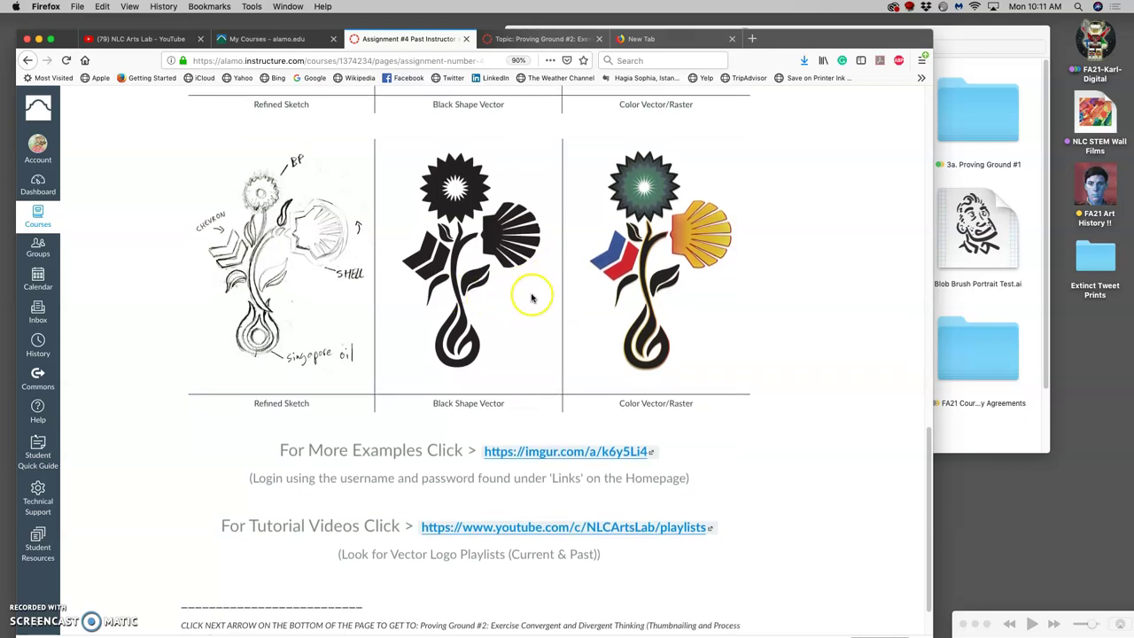
{"action": "scroll", "coordinate": [543, 300], "scroll_direction": "down", "scroll_amount": 2}
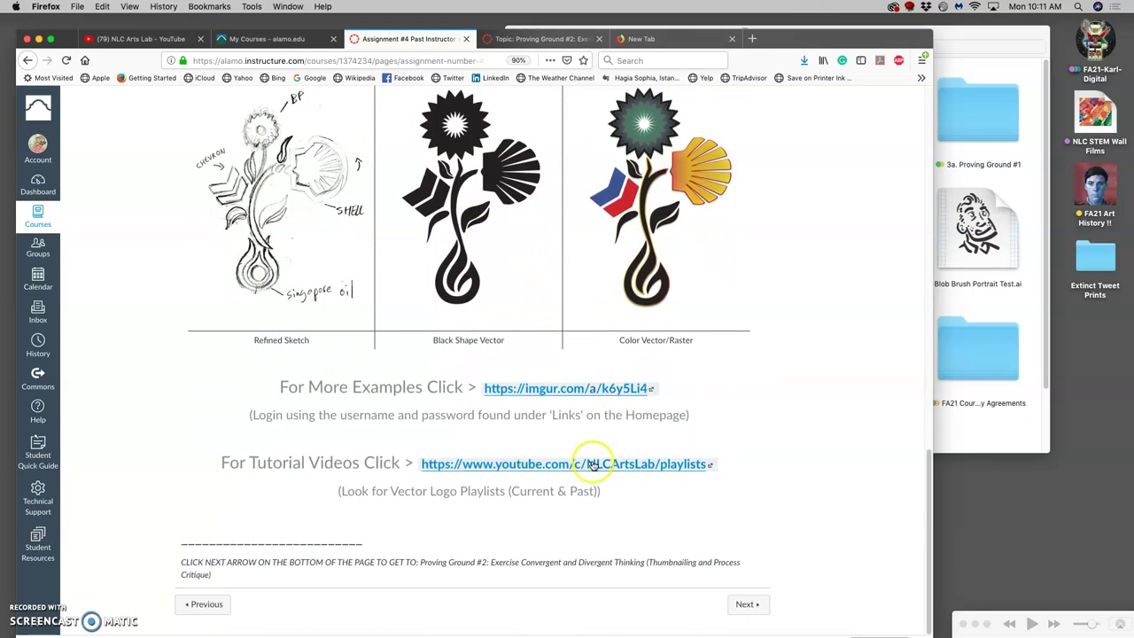
Step: Continue to the Proving Ground #2 discussion and read its directions, sketch examples, two criteria and rubric
{"action": "left_click", "coordinate": [745, 603]}
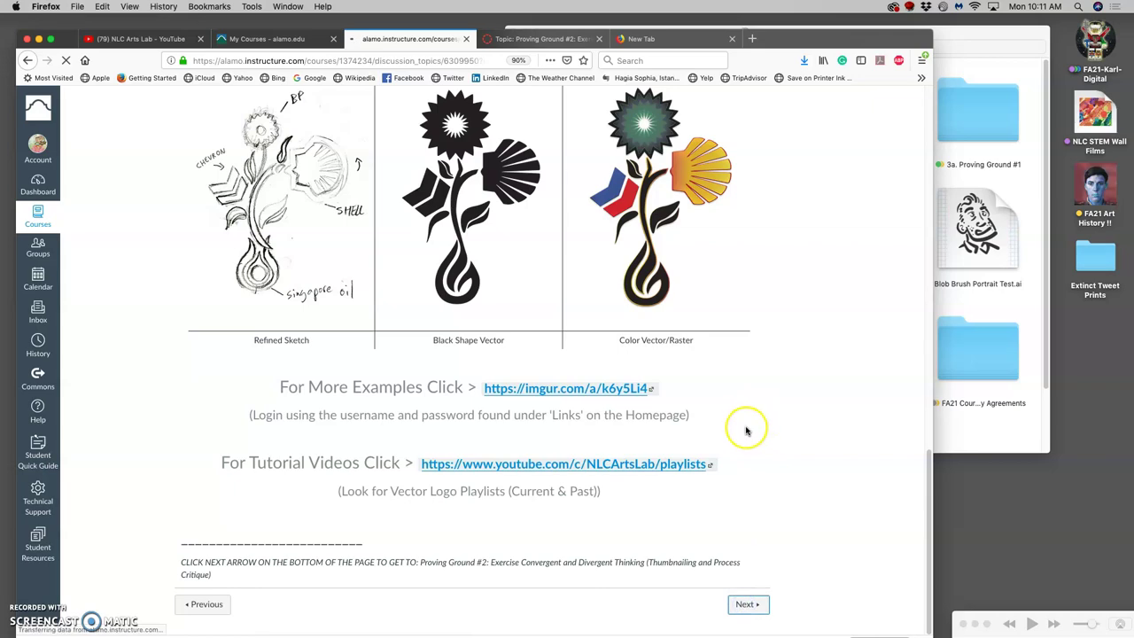
{"action": "scroll", "coordinate": [776, 432], "scroll_direction": "down", "scroll_amount": 20}
{"action": "scroll", "coordinate": [786, 432], "scroll_direction": "down", "scroll_amount": 3}
{"action": "scroll", "coordinate": [786, 432], "scroll_direction": "up", "scroll_amount": 20}
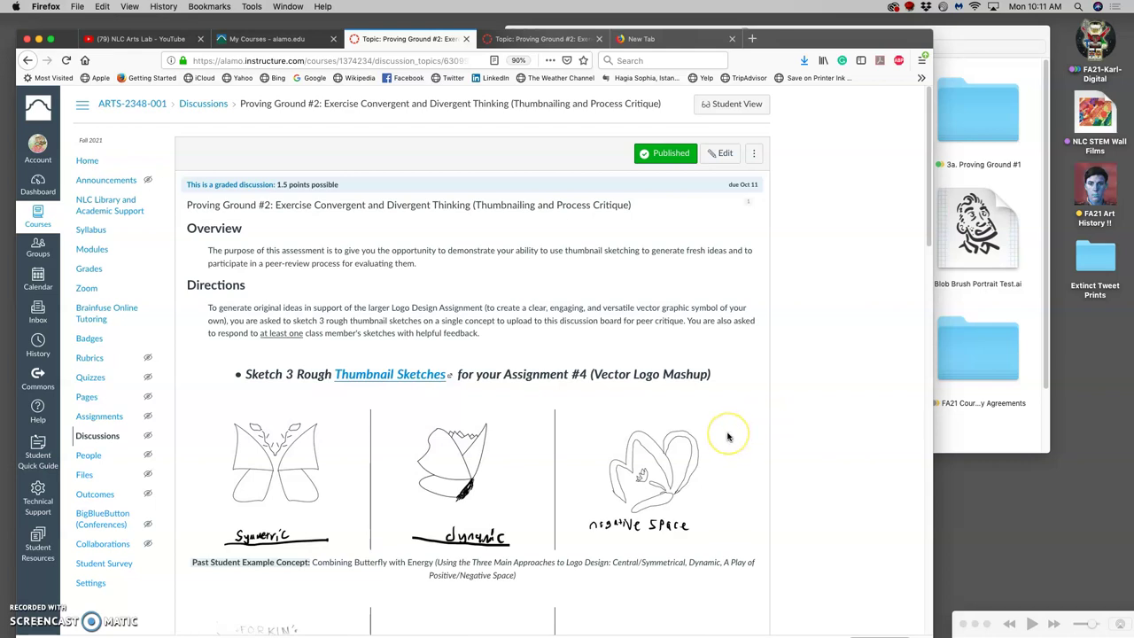
{"action": "scroll", "coordinate": [727, 436], "scroll_direction": "down", "scroll_amount": 1}
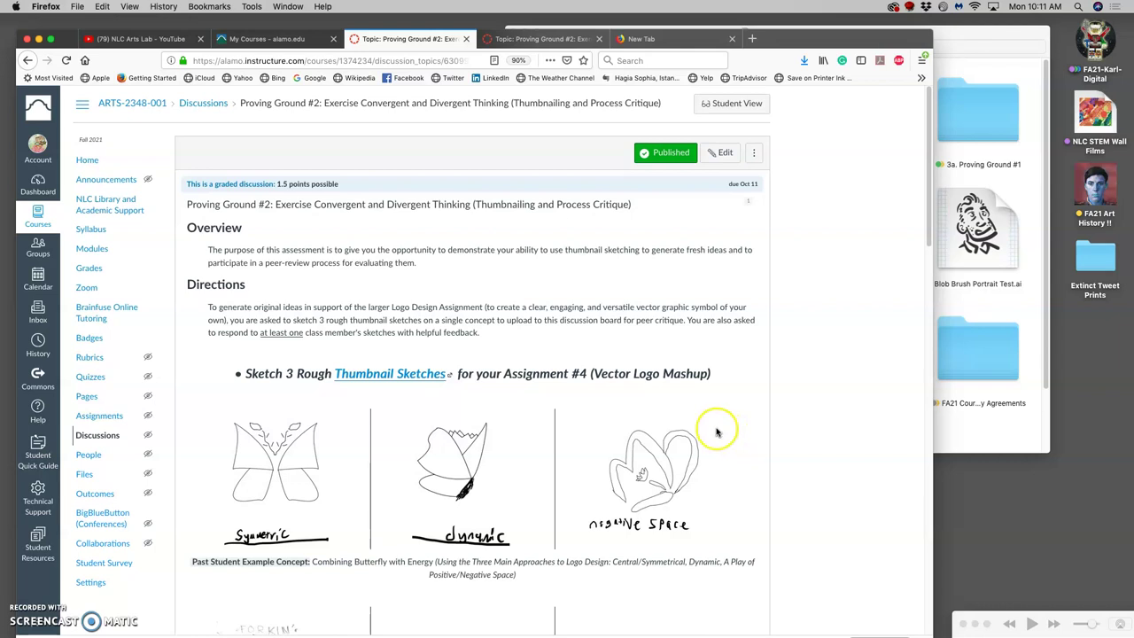
{"action": "scroll", "coordinate": [721, 434], "scroll_direction": "down", "scroll_amount": 5}
{"action": "scroll", "coordinate": [717, 429], "scroll_direction": "down", "scroll_amount": 15}
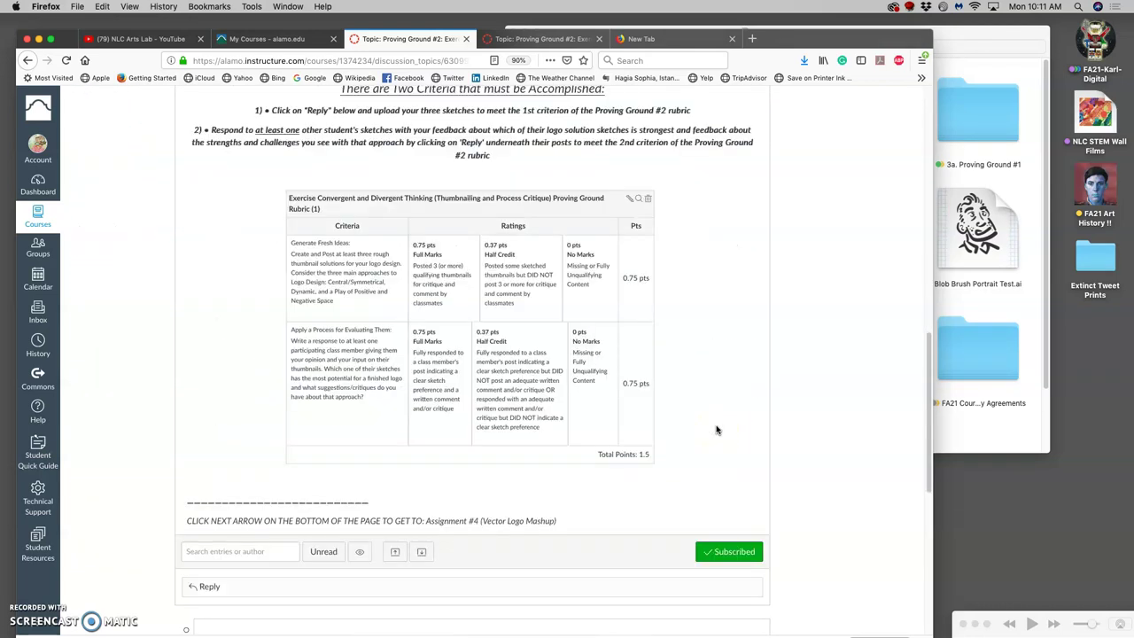
Step: Edit the instructor's example post and add the bold text "SEMESTER MASH-UP THEME - Dynamic Clouds & Soaring Flight" after its heading
{"action": "left_click", "coordinate": [752, 314]}
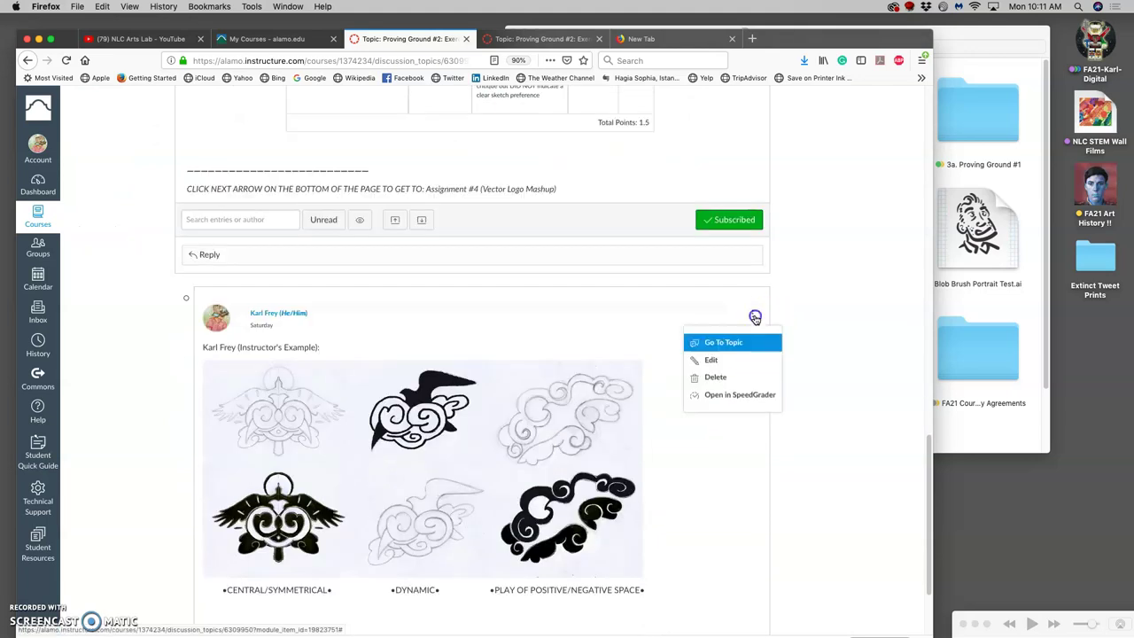
{"action": "left_click", "coordinate": [720, 359]}
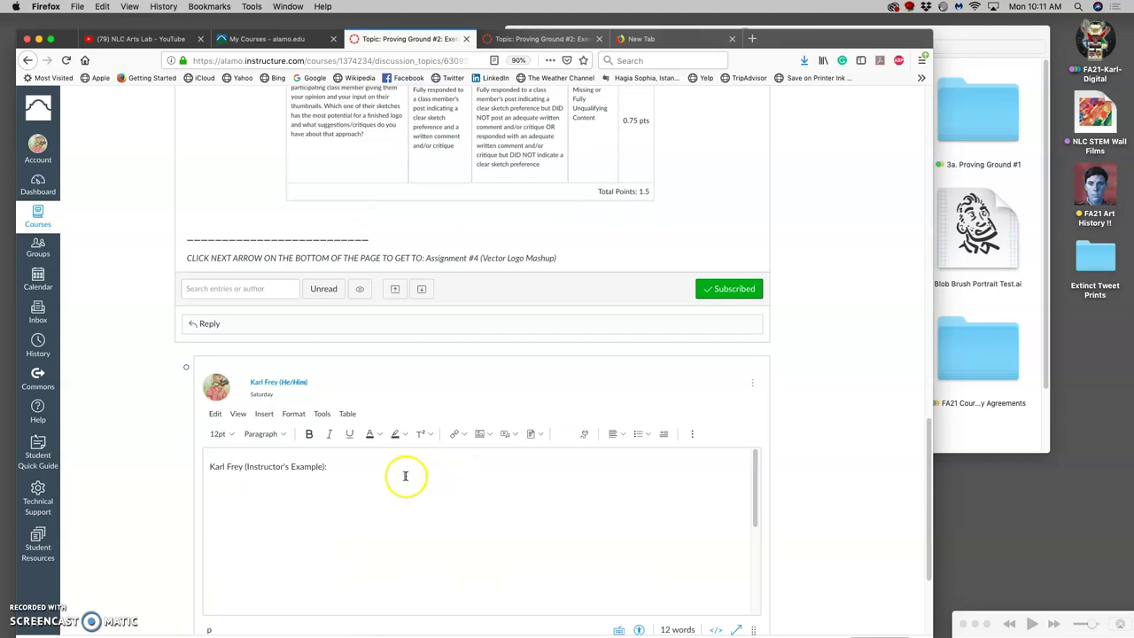
{"action": "left_click", "coordinate": [362, 467]}
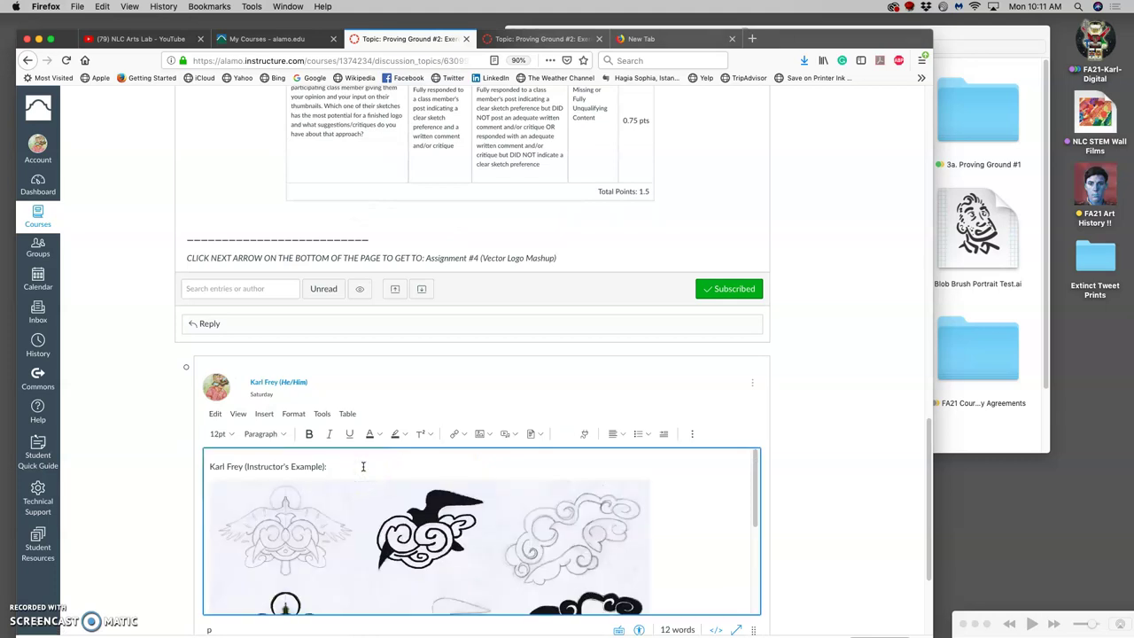
{"action": "key", "text": "super+b"}
{"action": "type", "text": "SEMESTER MASH-UP THEME - Dynamic Clouds "}
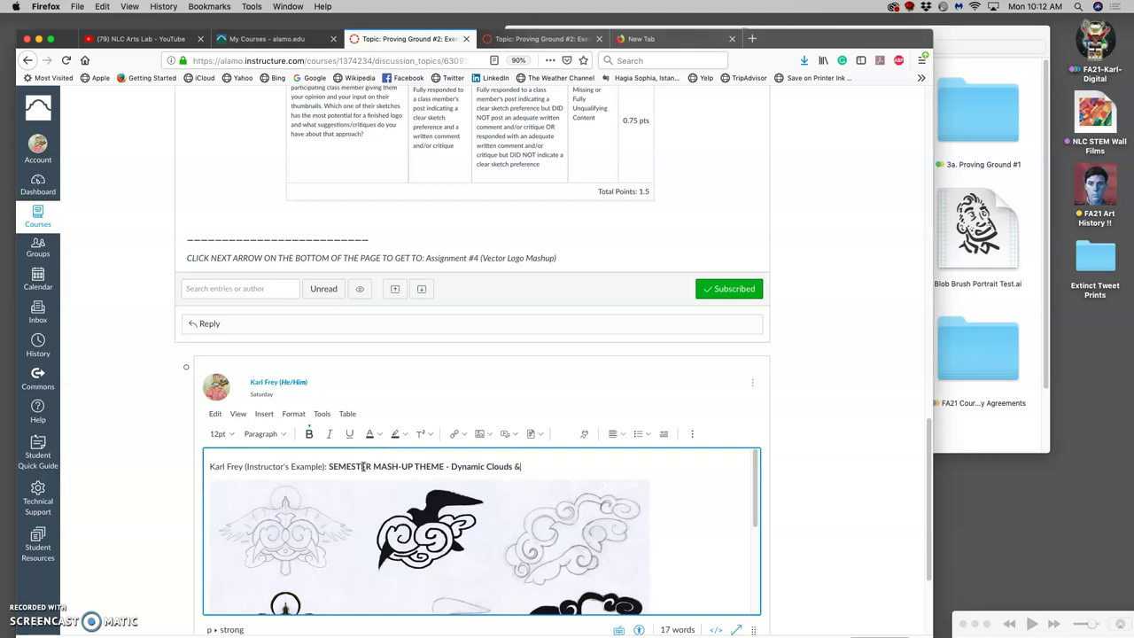
{"action": "type", "text": "& Soaring Flight"}
Step: Format the added theme text as italic, 14pt and blue, and save the edited post
{"action": "key", "text": "shift+alt+Left"}
{"action": "key", "text": "shift+alt+Left"}
{"action": "key", "text": "shift+alt+Left"}
{"action": "key", "text": "shift+alt+Left"}
{"action": "key", "text": "shift+alt+Left"}
{"action": "key", "text": "shift+alt+Left"}
{"action": "key", "text": "shift+alt+Left"}
{"action": "key", "text": "shift+alt+Left"}
{"action": "key", "text": "super+i"}
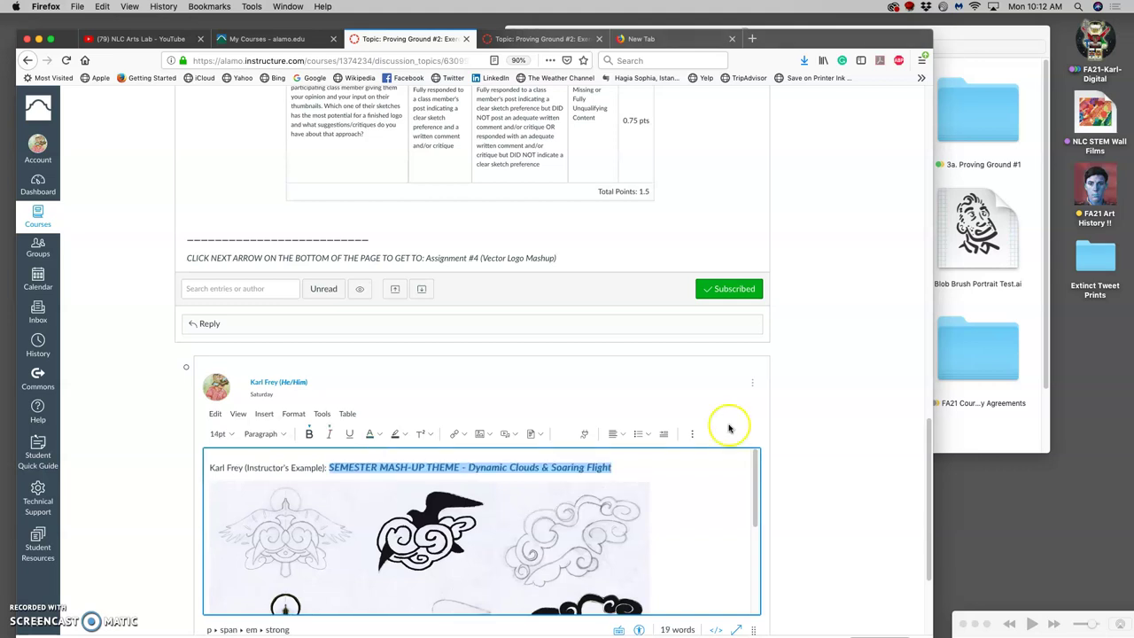
{"action": "scroll", "coordinate": [645, 431], "scroll_direction": "down", "scroll_amount": 3}
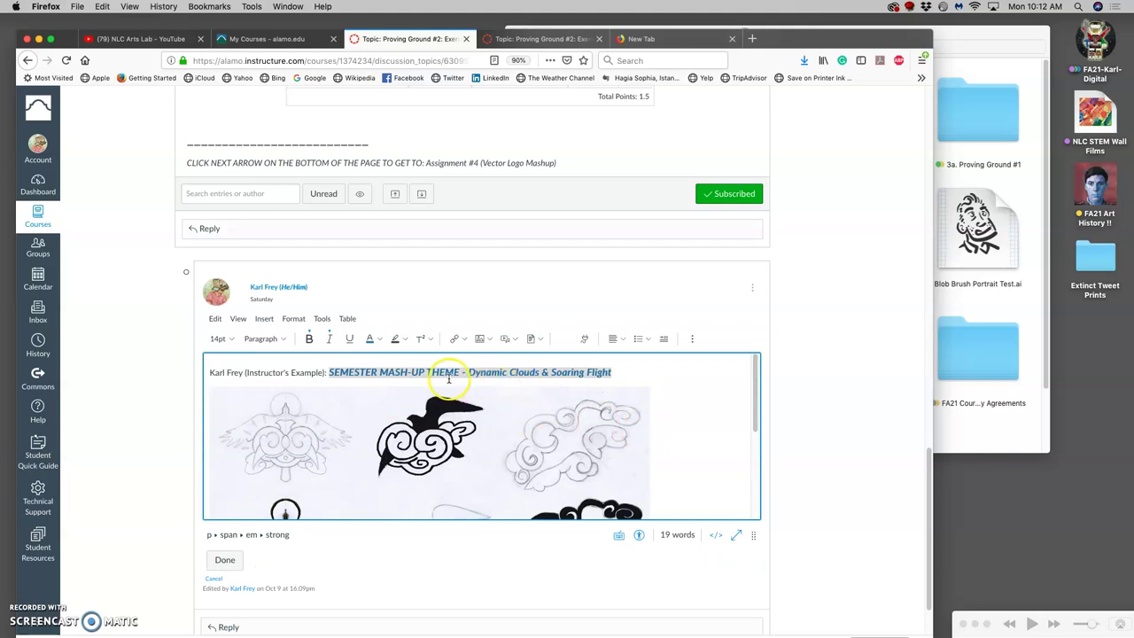
{"action": "left_click", "coordinate": [681, 388]}
{"action": "scroll", "coordinate": [683, 391], "scroll_direction": "down", "scroll_amount": 1}
{"action": "scroll", "coordinate": [686, 393], "scroll_direction": "up", "scroll_amount": 1}
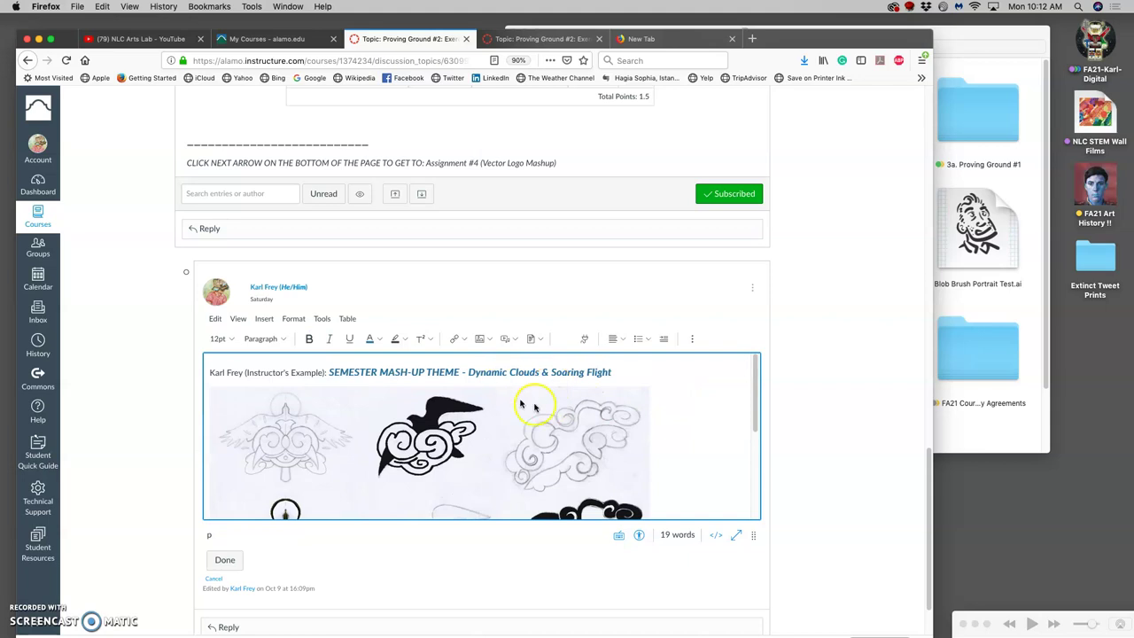
{"action": "left_click", "coordinate": [225, 559]}
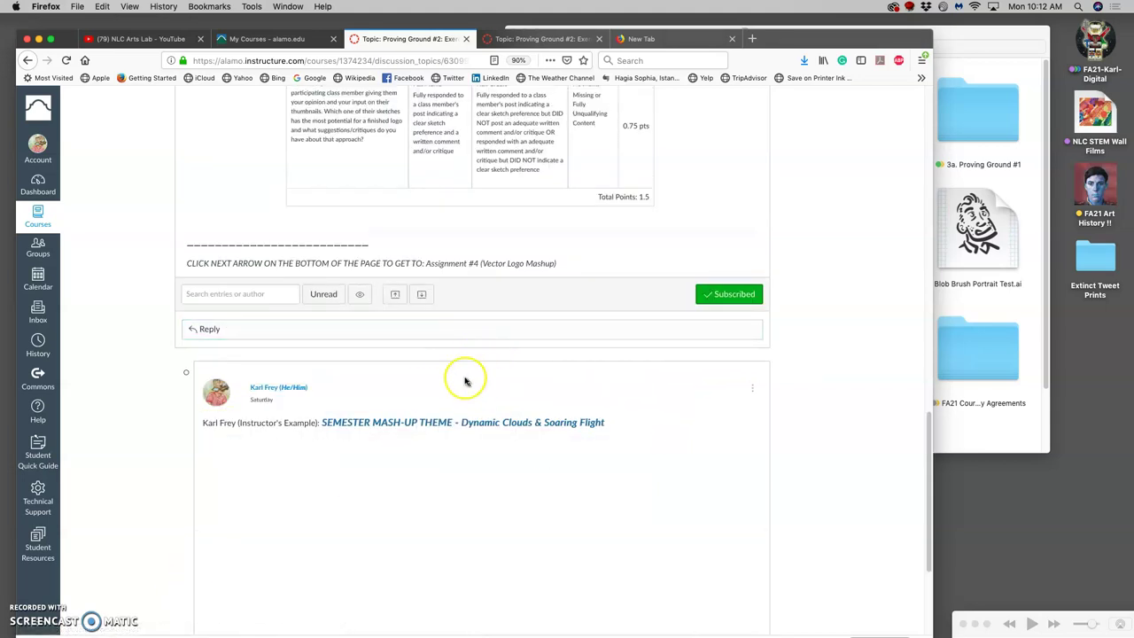
Step: Examine the instructor's thumbnail sketches in the edited post alongside the Proving Ground #2 directions, criteria and rubric
{"action": "scroll", "coordinate": [518, 375], "scroll_direction": "down", "scroll_amount": 3}
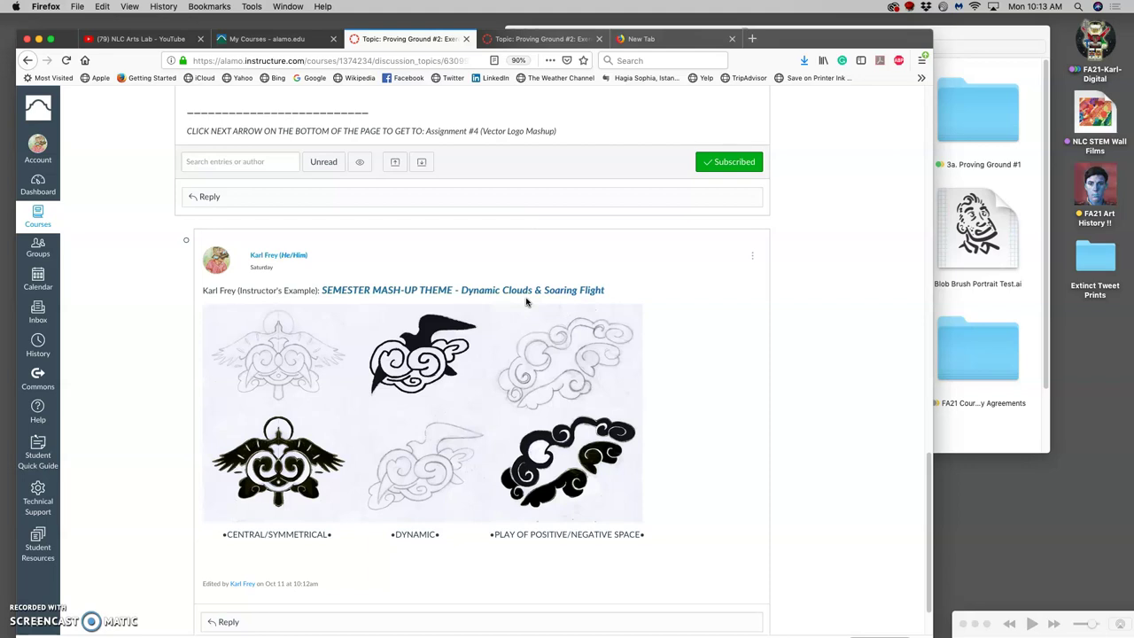
{"action": "scroll", "coordinate": [487, 301], "scroll_direction": "up", "scroll_amount": 5}
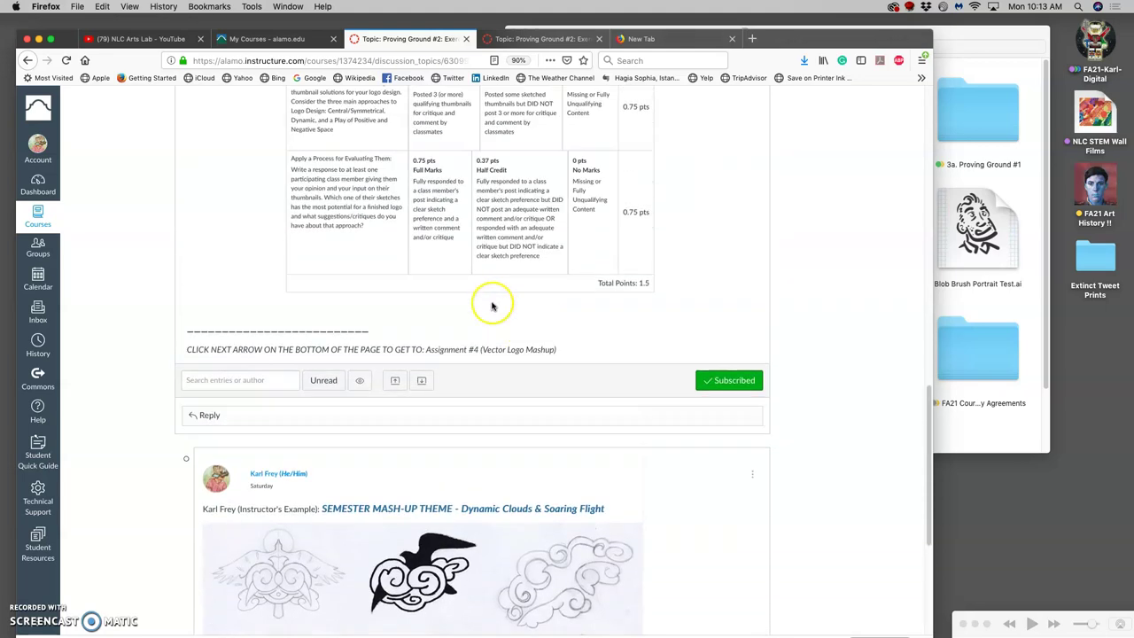
{"action": "scroll", "coordinate": [493, 303], "scroll_direction": "up", "scroll_amount": 15}
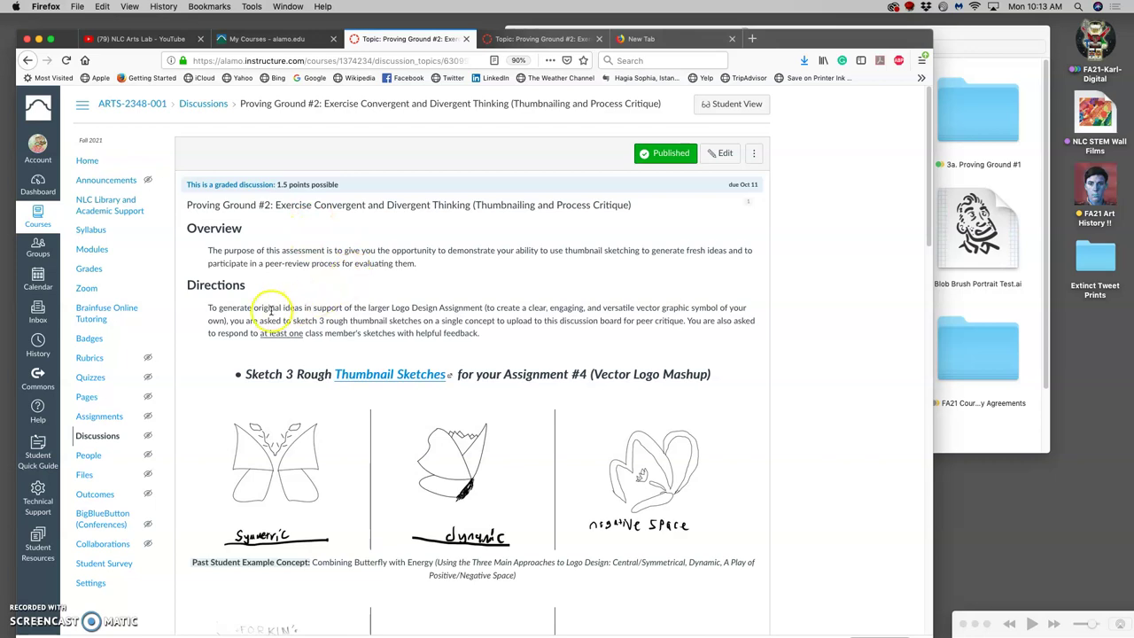
{"action": "scroll", "coordinate": [346, 307], "scroll_direction": "down", "scroll_amount": 1}
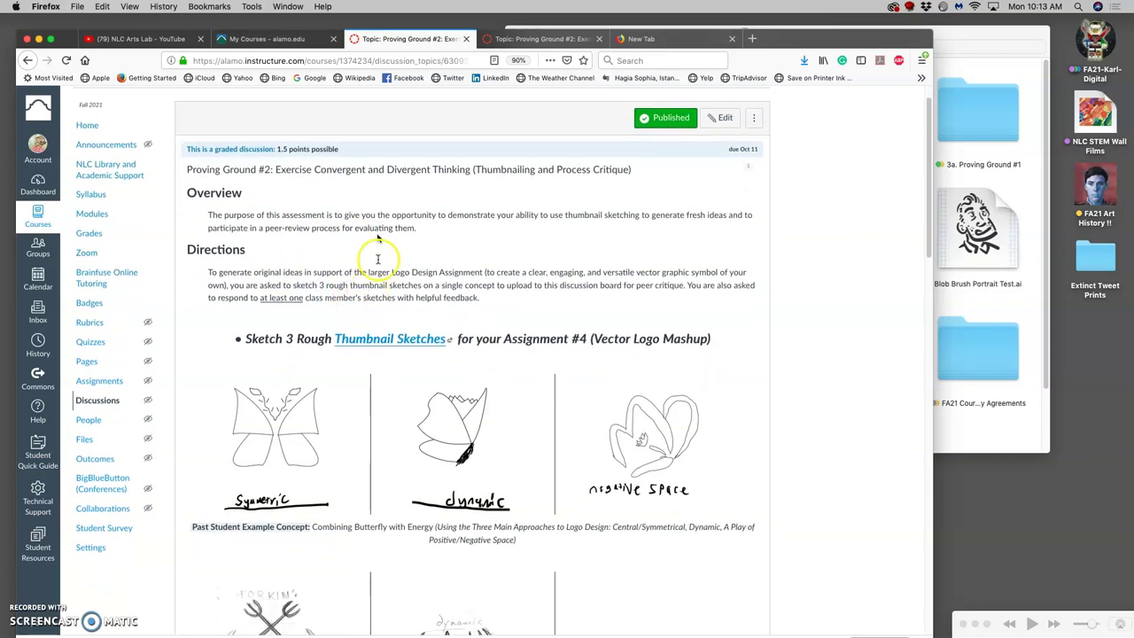
{"action": "scroll", "coordinate": [483, 314], "scroll_direction": "down", "scroll_amount": 15}
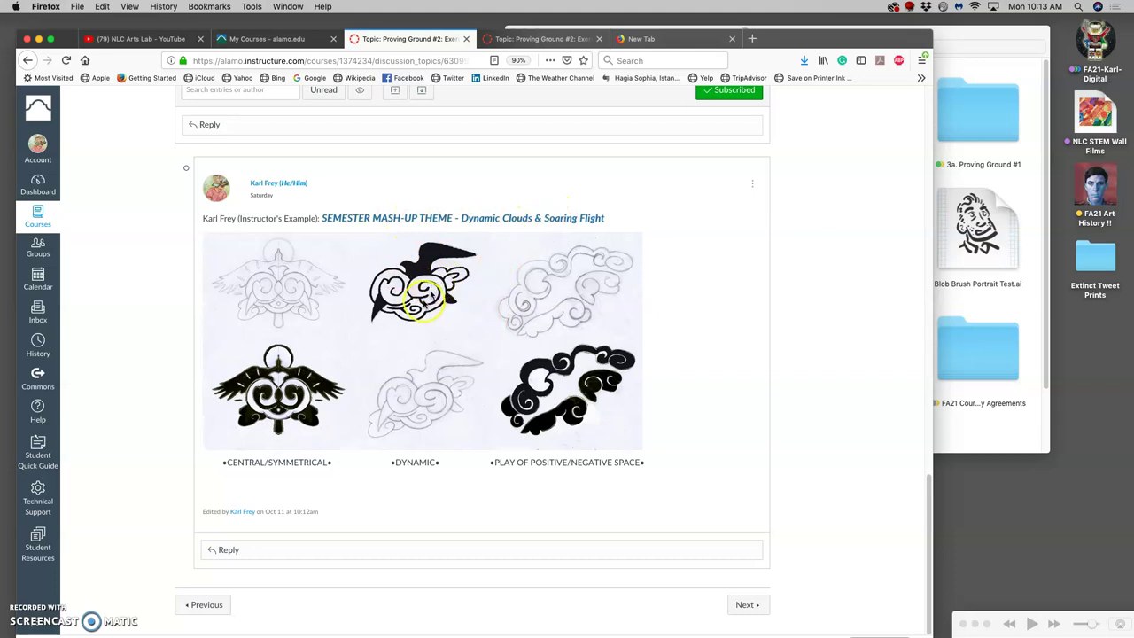
{"action": "scroll", "coordinate": [558, 310], "scroll_direction": "up", "scroll_amount": 10}
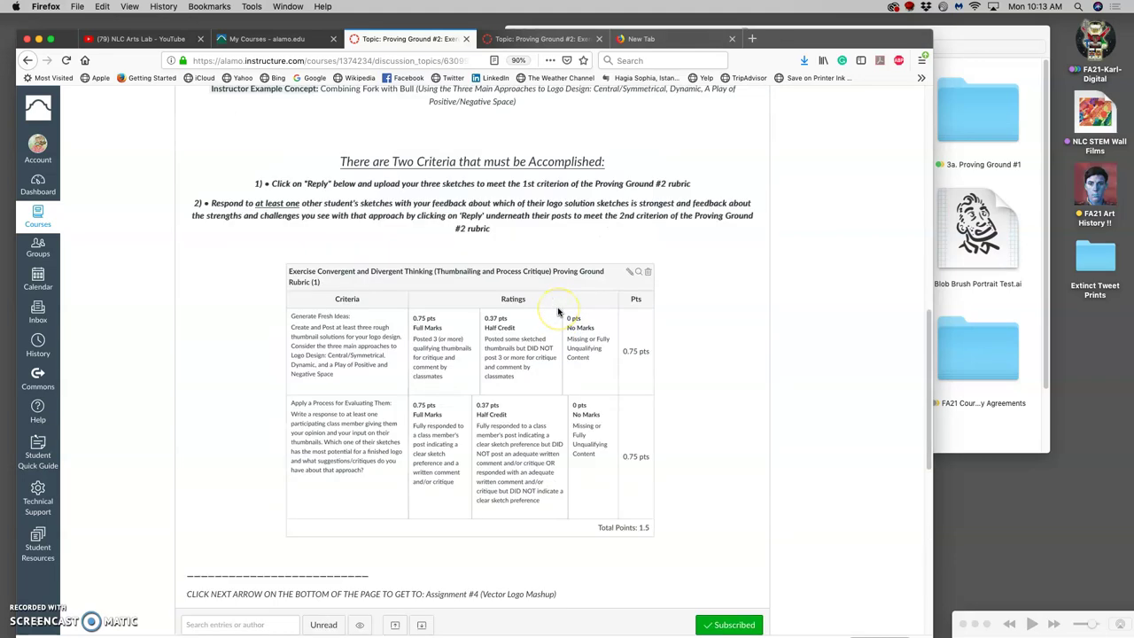
Step: Review the butterfly-with-energy and fork-with-bull example sketches, the two criteria, the rubric and the instructor's posted example for Proving Ground #2
{"action": "scroll", "coordinate": [558, 310], "scroll_direction": "up", "scroll_amount": 5}
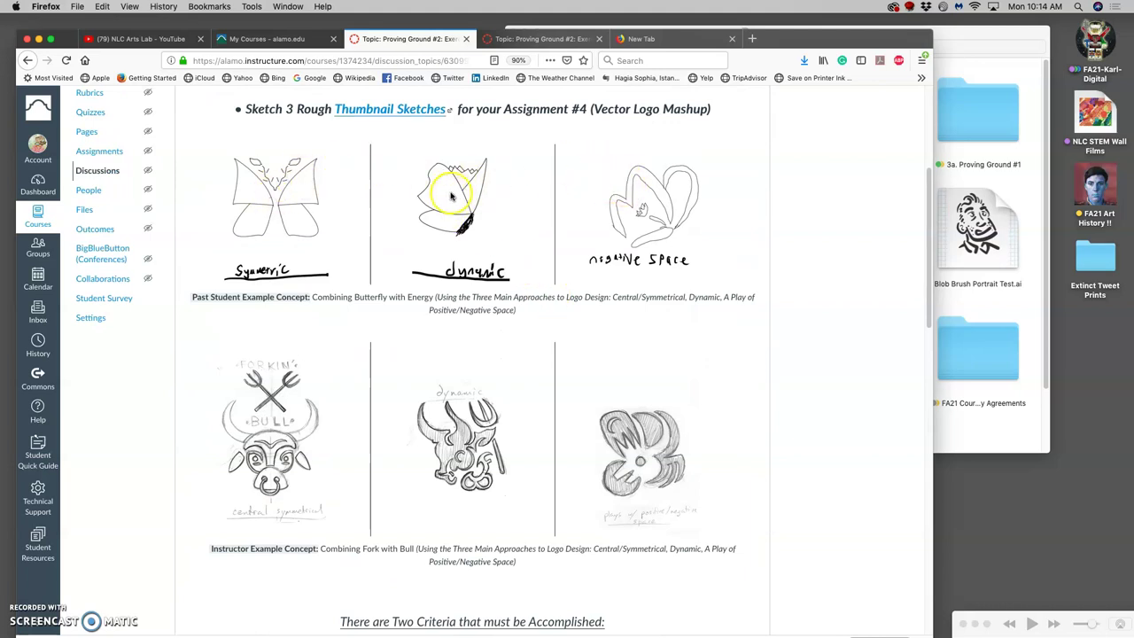
{"action": "scroll", "coordinate": [461, 193], "scroll_direction": "up", "scroll_amount": 3}
{"action": "scroll", "coordinate": [473, 201], "scroll_direction": "down", "scroll_amount": 5}
{"action": "scroll", "coordinate": [478, 200], "scroll_direction": "up", "scroll_amount": 2}
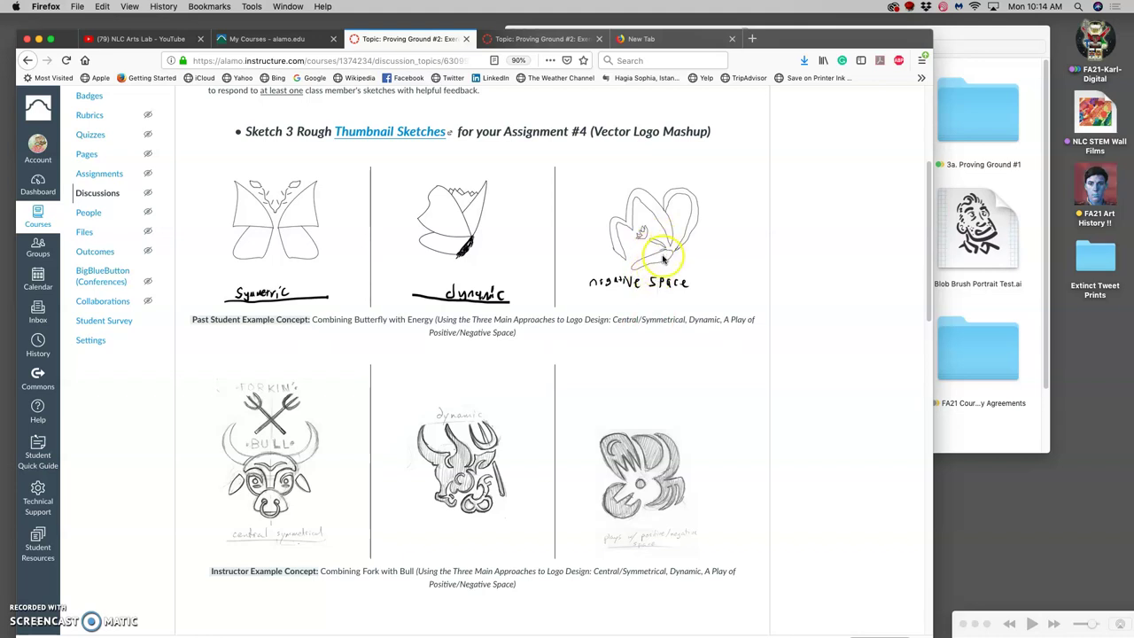
{"action": "scroll", "coordinate": [658, 241], "scroll_direction": "down", "scroll_amount": 1}
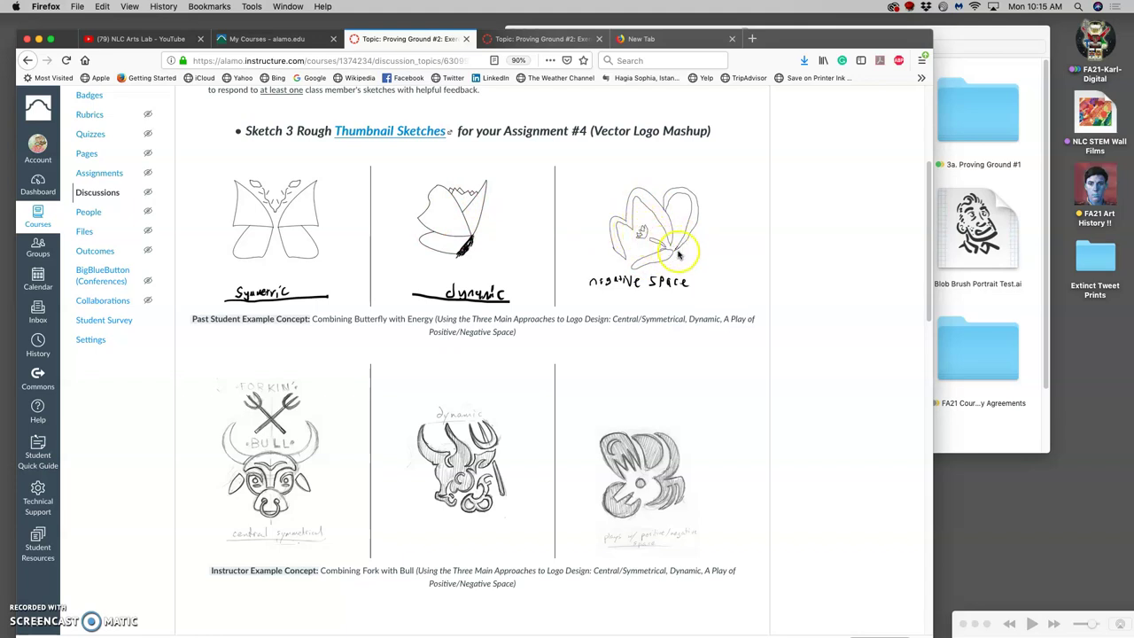
{"action": "scroll", "coordinate": [693, 320], "scroll_direction": "down", "scroll_amount": 3}
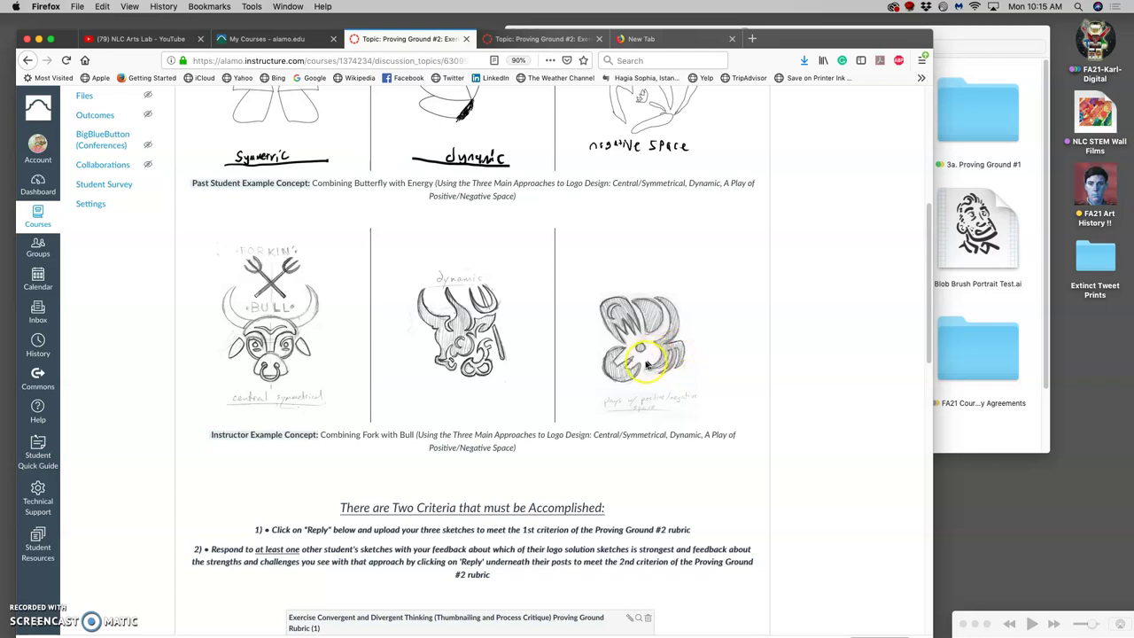
{"action": "scroll", "coordinate": [660, 354], "scroll_direction": "down", "scroll_amount": 5}
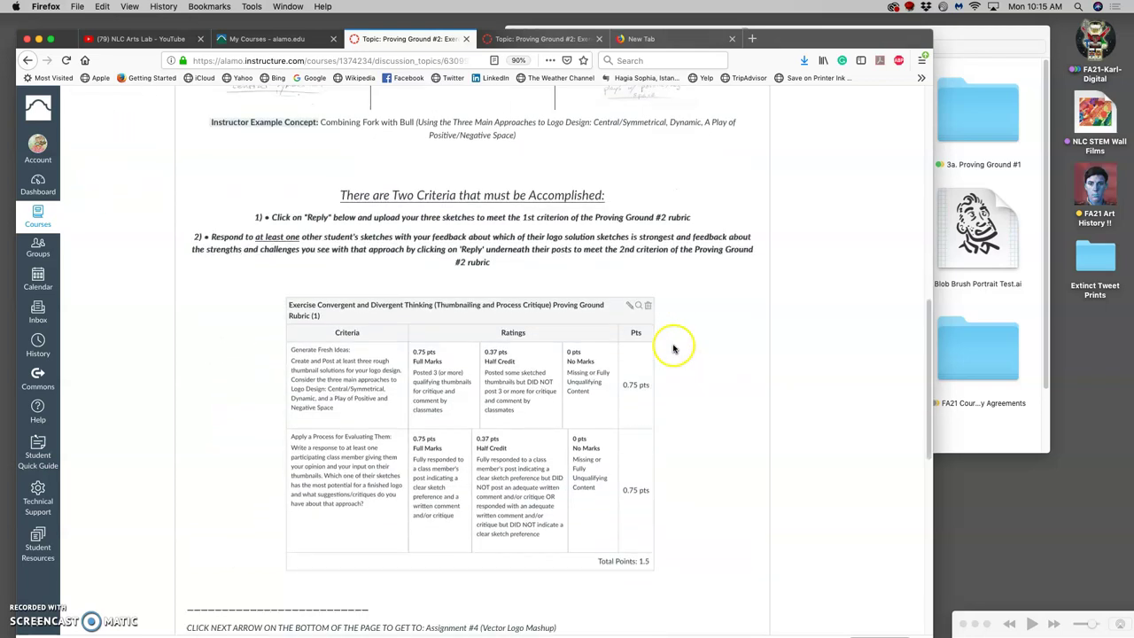
{"action": "scroll", "coordinate": [673, 349], "scroll_direction": "down", "scroll_amount": 9}
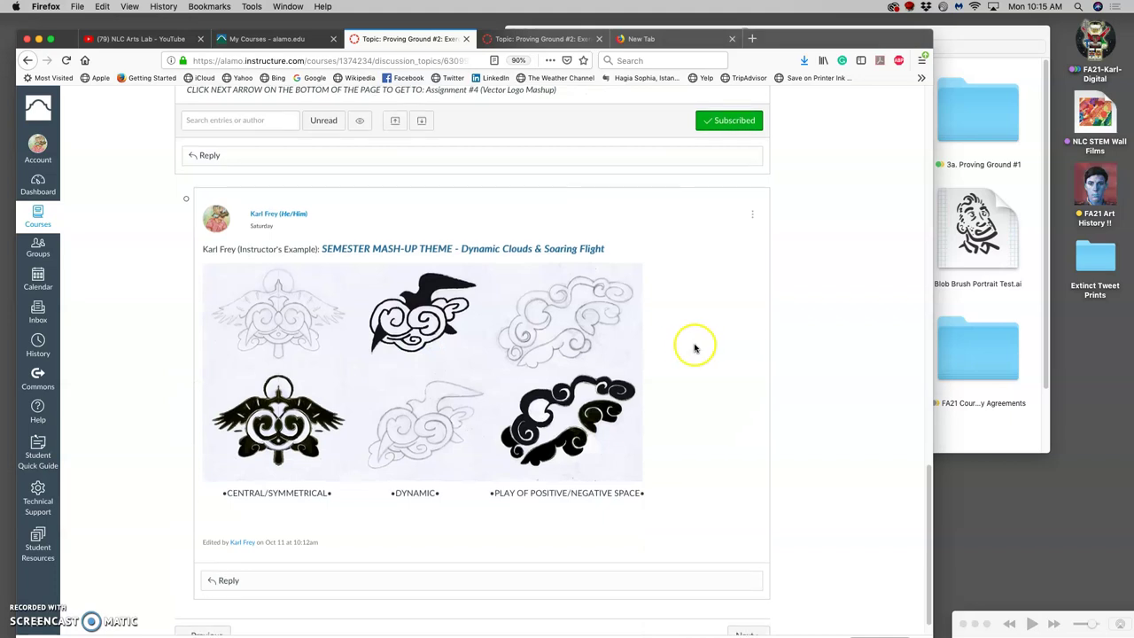
{"action": "scroll", "coordinate": [695, 348], "scroll_direction": "down", "scroll_amount": 1}
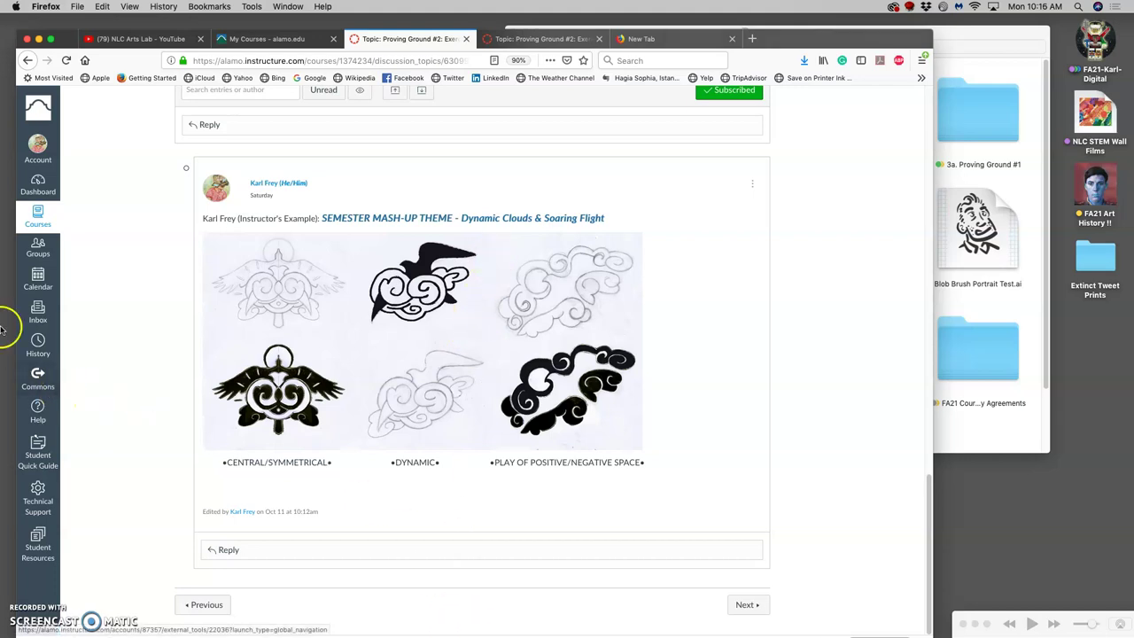
Step: Try to open FaceTime for its camera view, quitting its error dialog, and return to the Proving Ground #2 discussion
{"action": "mouse_move", "coordinate": [2, 327]}
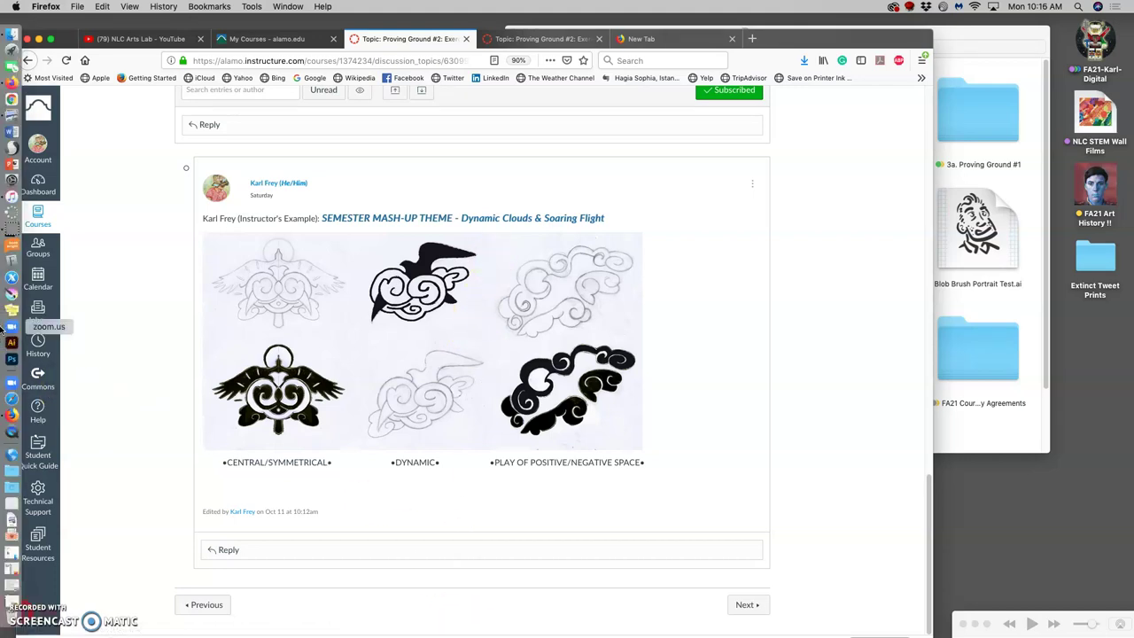
{"action": "left_click", "coordinate": [456, 453]}
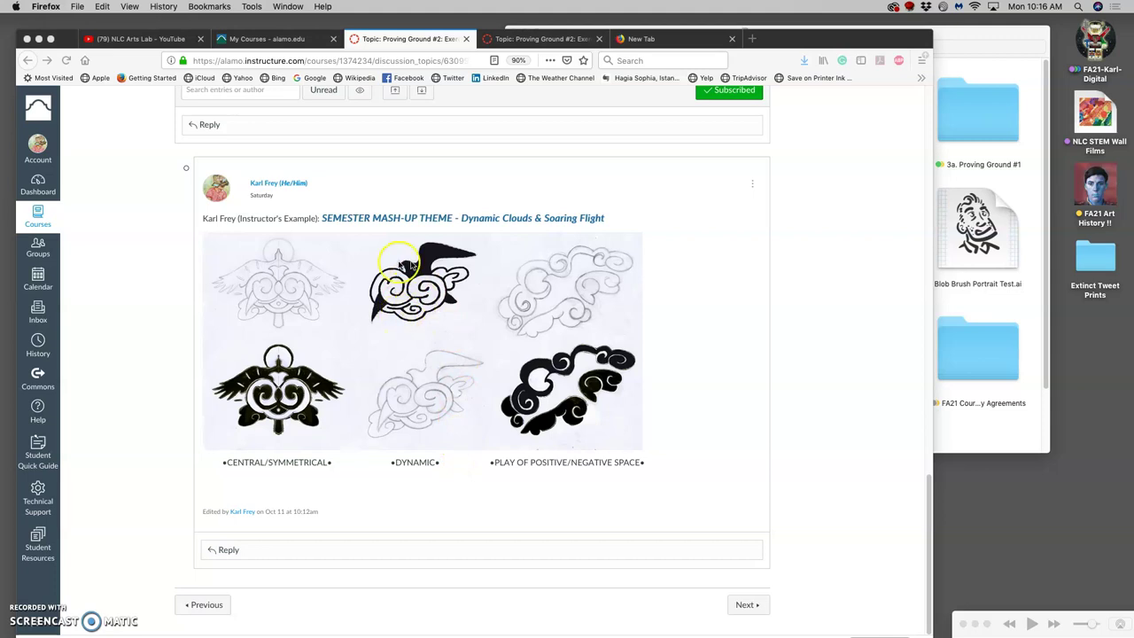
{"action": "mouse_move", "coordinate": [2, 237]}
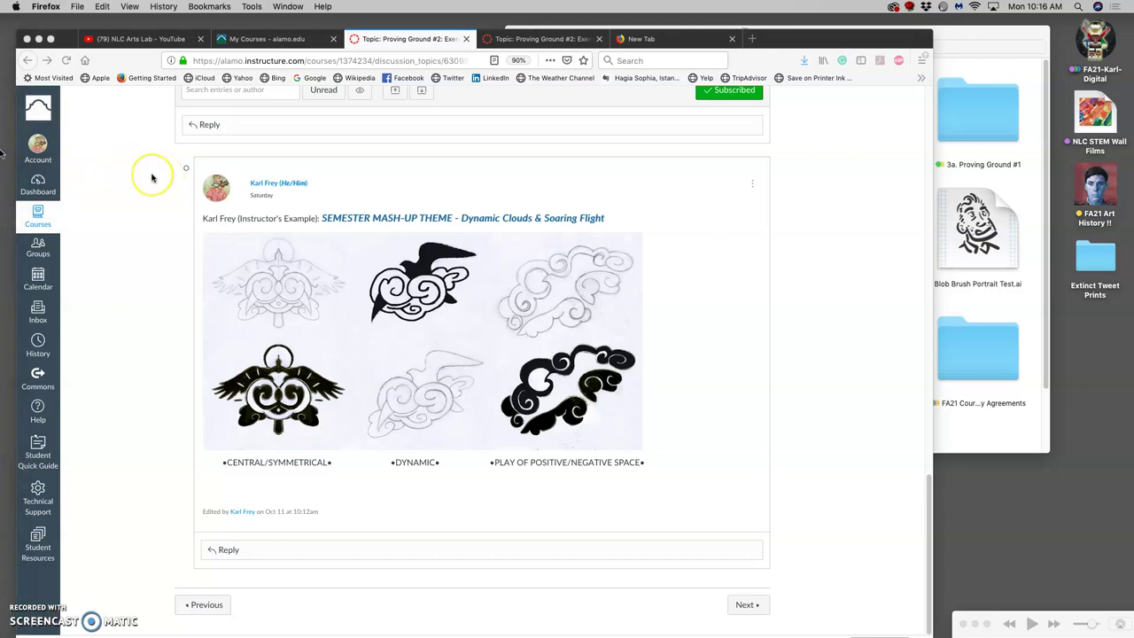
{"action": "mouse_move", "coordinate": [2, 154]}
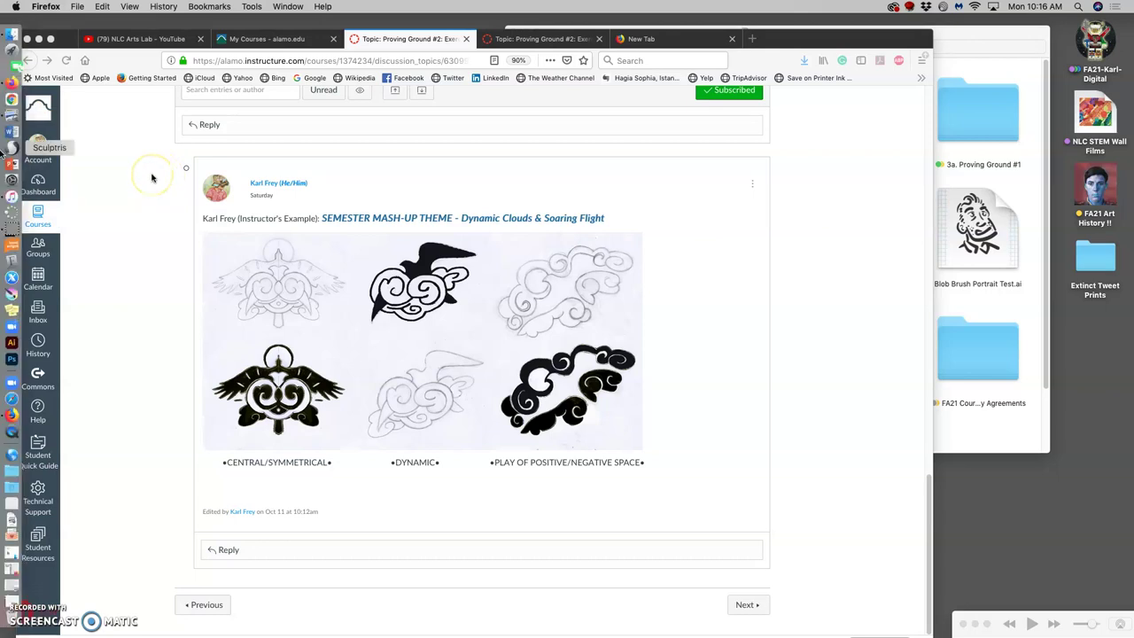
{"action": "left_click", "coordinate": [12, 68]}
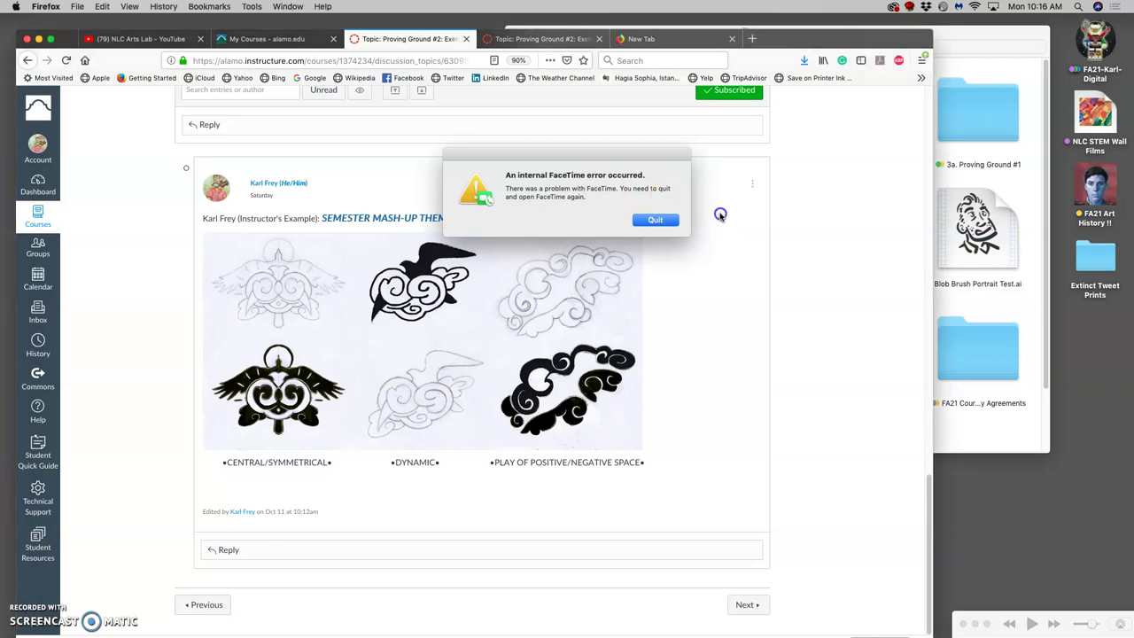
{"action": "left_click", "coordinate": [662, 223]}
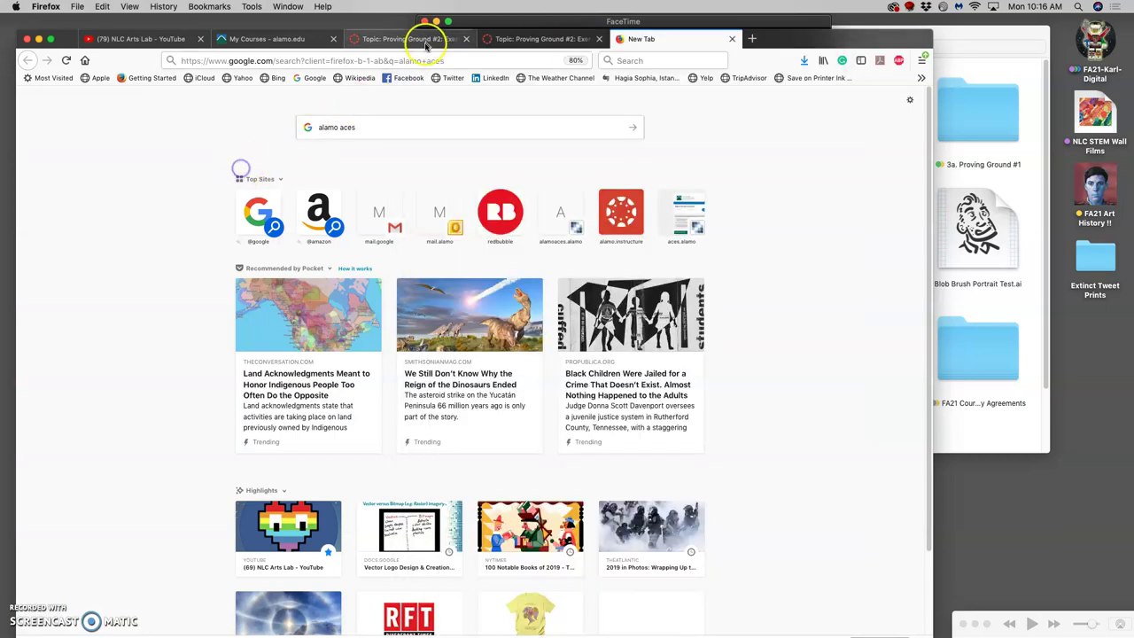
{"action": "left_click", "coordinate": [414, 39]}
{"action": "left_click", "coordinate": [704, 23]}
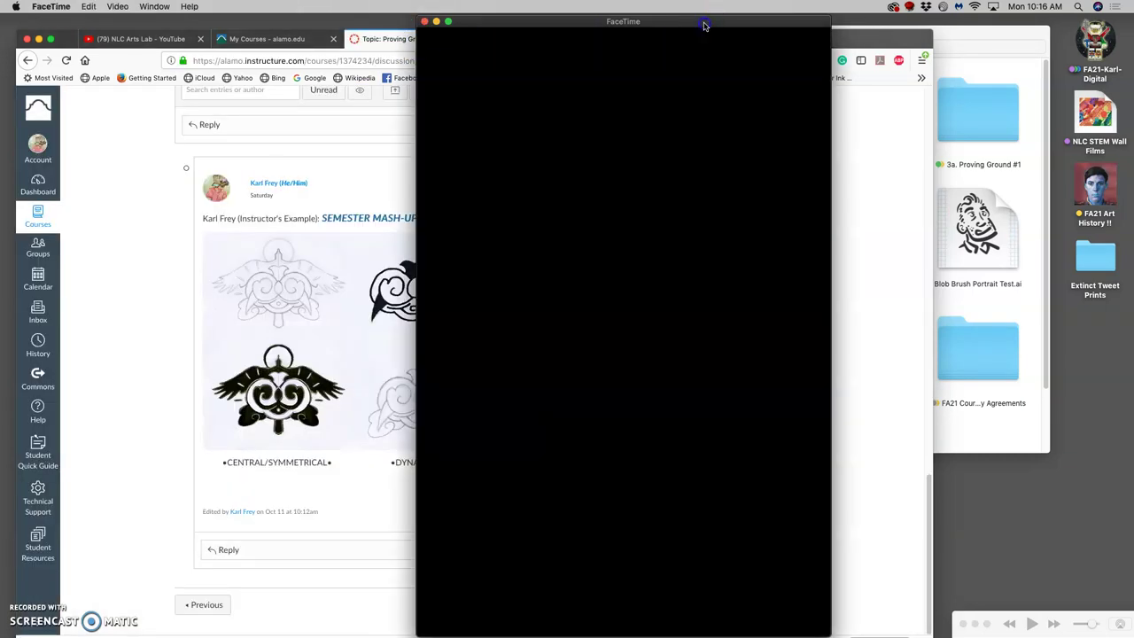
{"action": "left_click", "coordinate": [867, 66]}
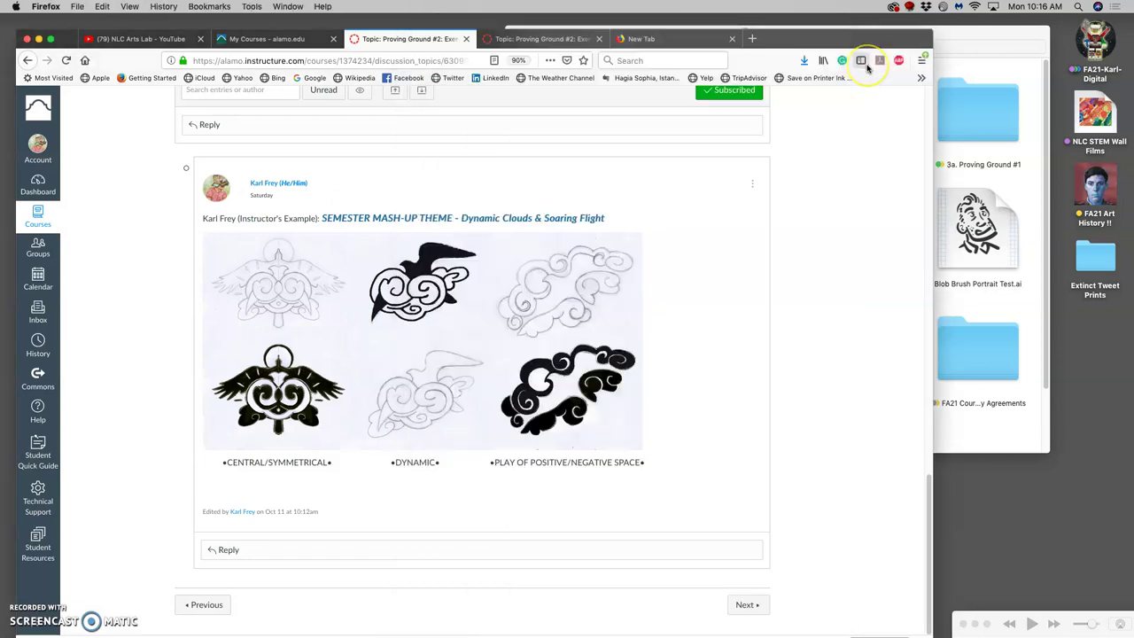
Step: Open FaceTime again and bring its camera view in front of the Proving Ground #2 discussion
{"action": "left_click", "coordinate": [889, 7]}
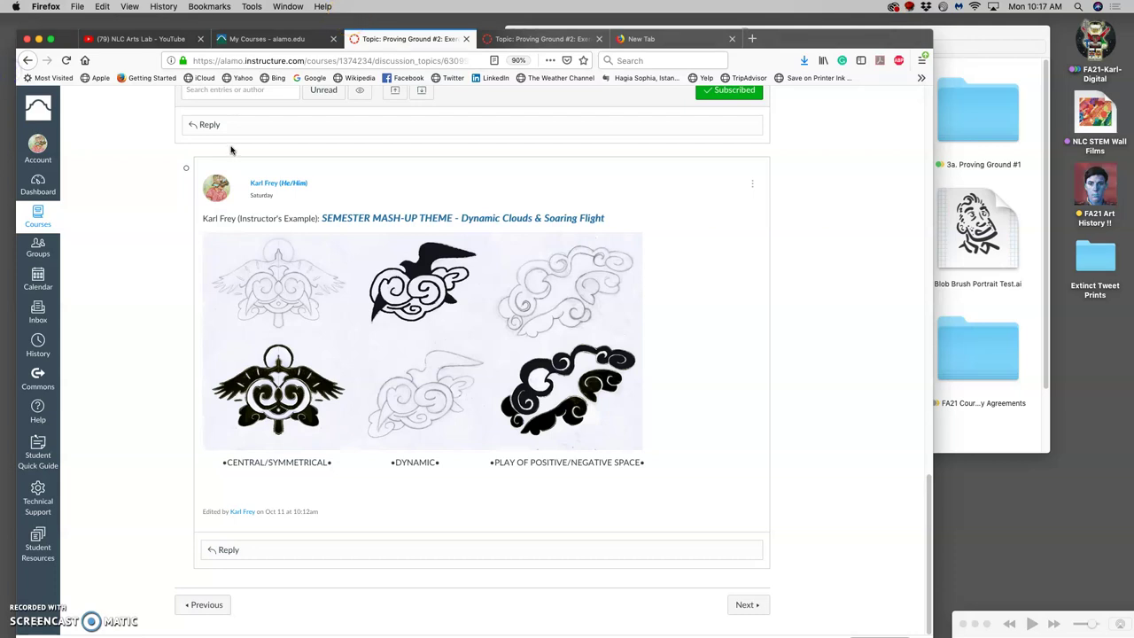
{"action": "left_click", "coordinate": [682, 39]}
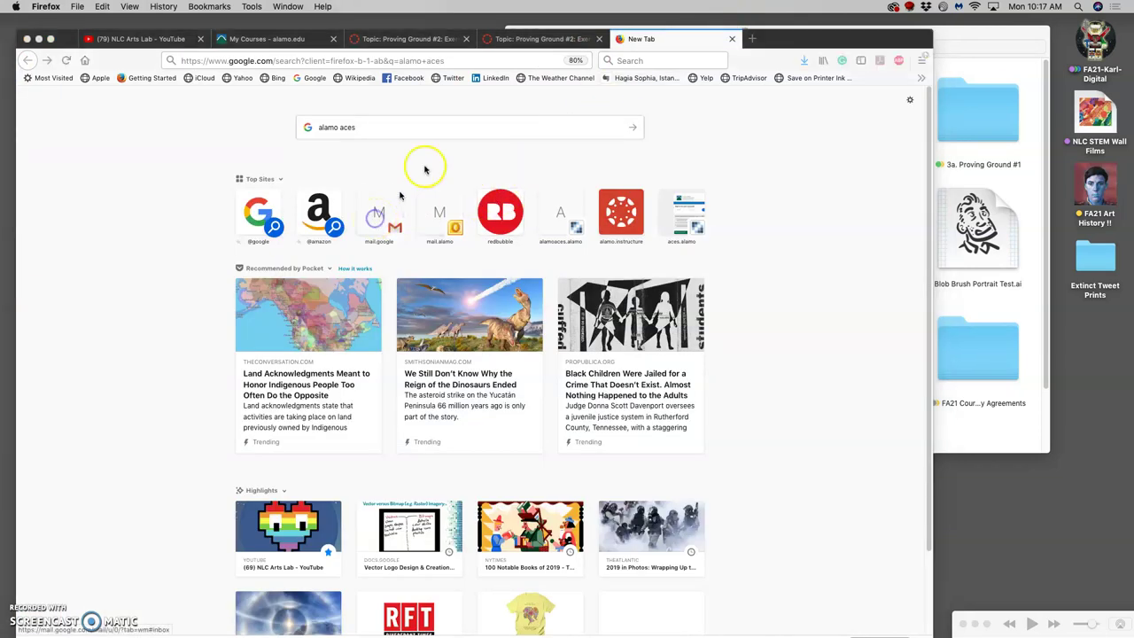
{"action": "left_click", "coordinate": [374, 223]}
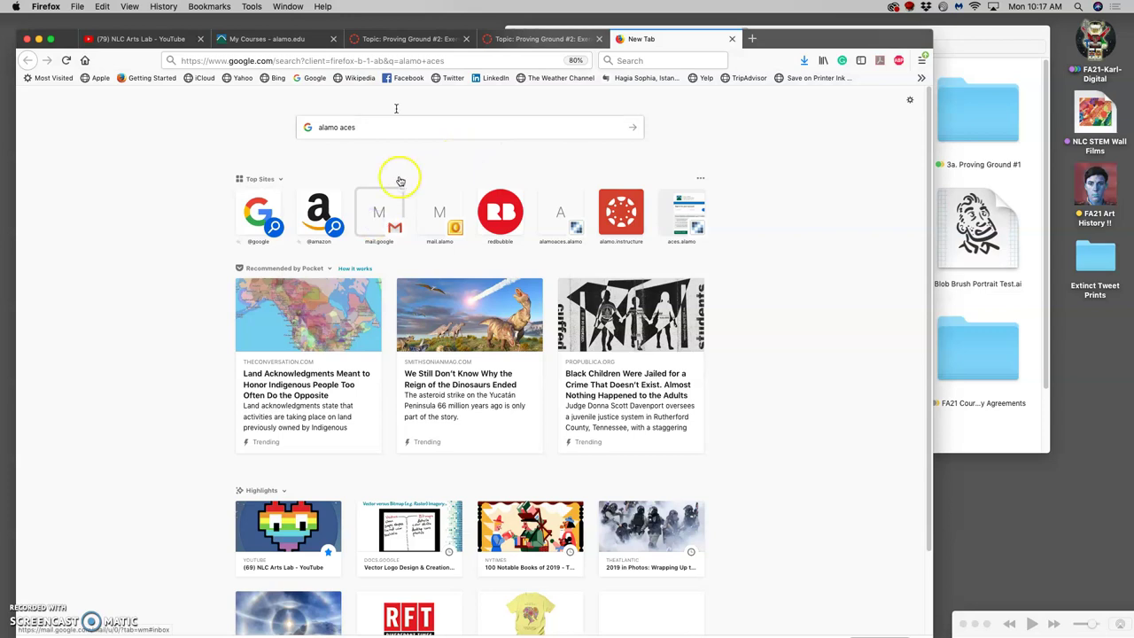
{"action": "left_click", "coordinate": [355, 62]}
{"action": "left_click", "coordinate": [522, 35]}
{"action": "left_click", "coordinate": [420, 40]}
{"action": "left_click", "coordinate": [386, 40]}
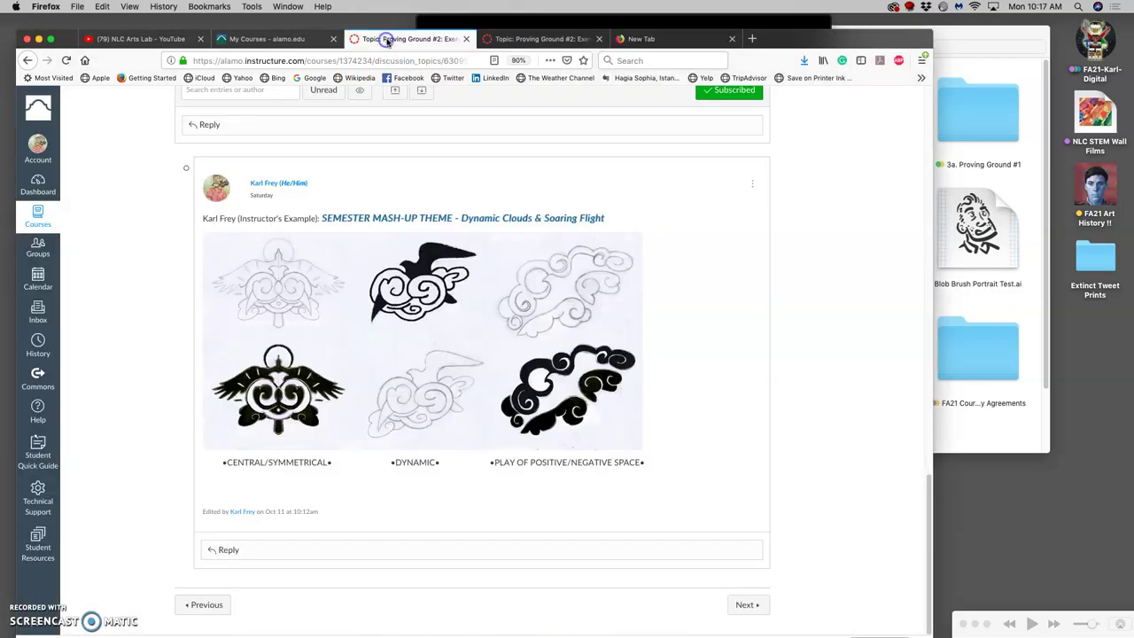
{"action": "left_click", "coordinate": [561, 21]}
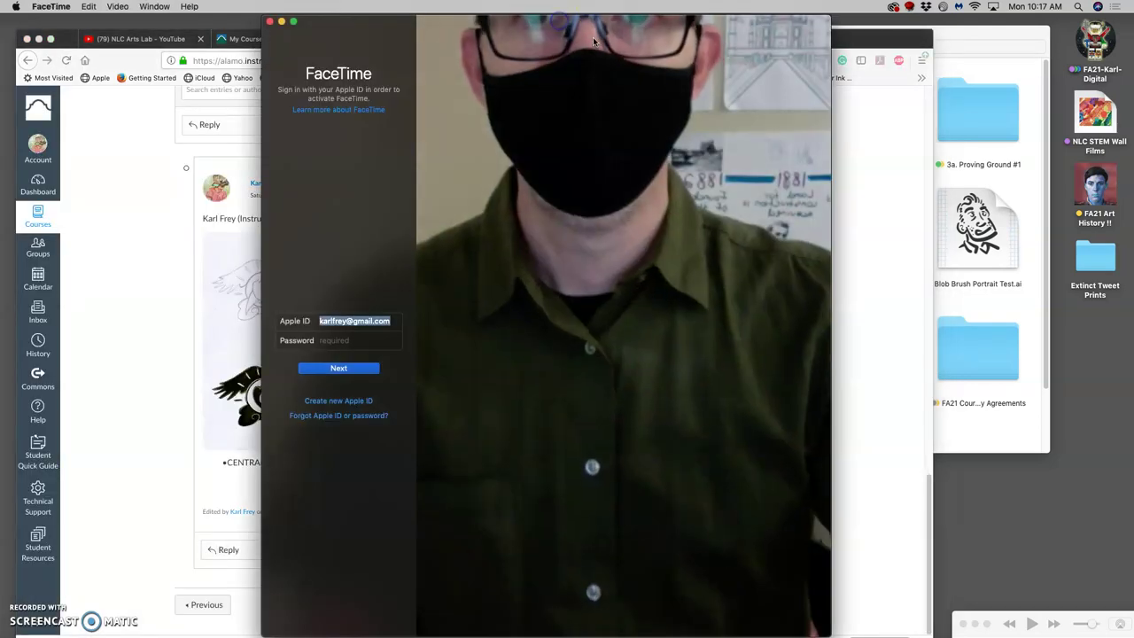
Step: Capture a screenshot of the sheet with three pencil sketches held up in the FaceTime camera view, and quit FaceTime
{"action": "left_click", "coordinate": [689, 62]}
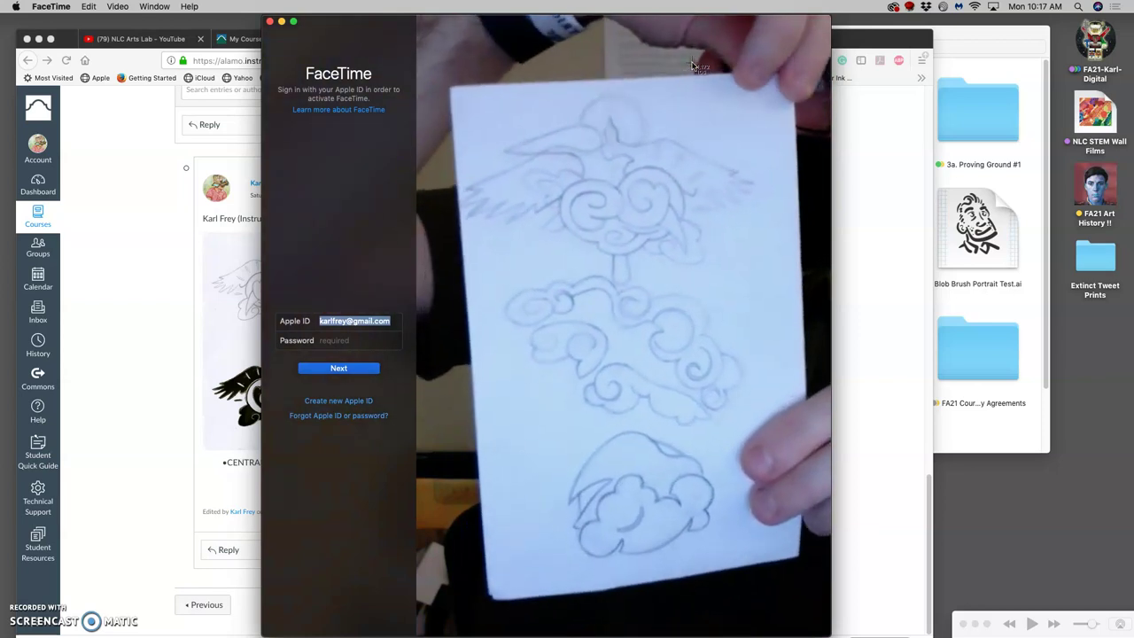
{"action": "left_click", "coordinate": [692, 65]}
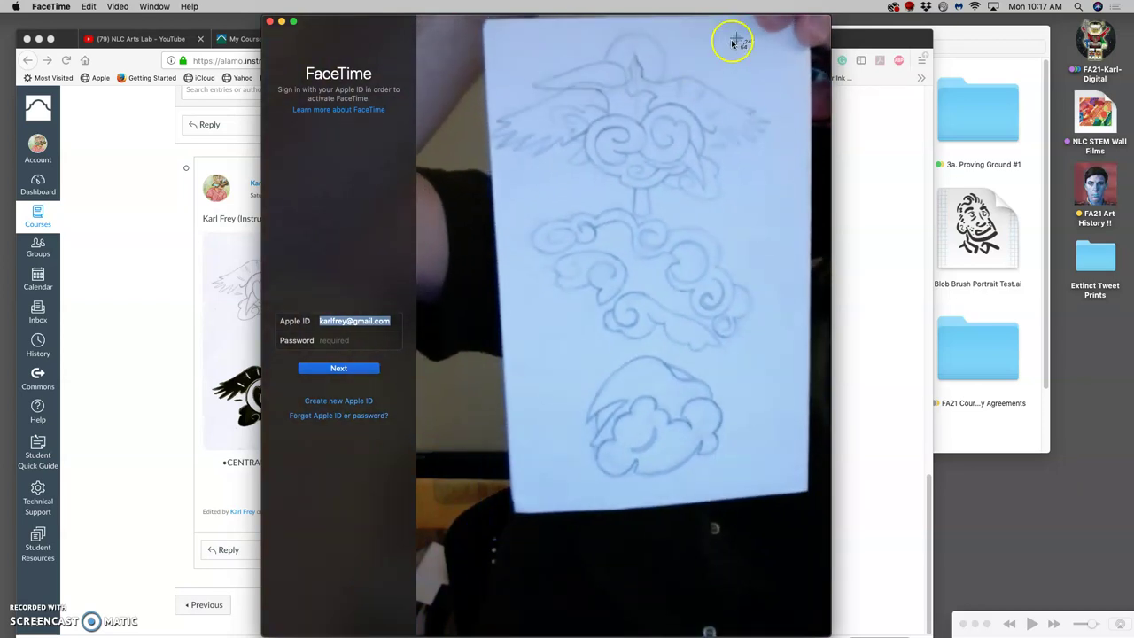
{"action": "left_click_drag", "start_coordinate": [755, 42], "coordinate": [558, 295]}
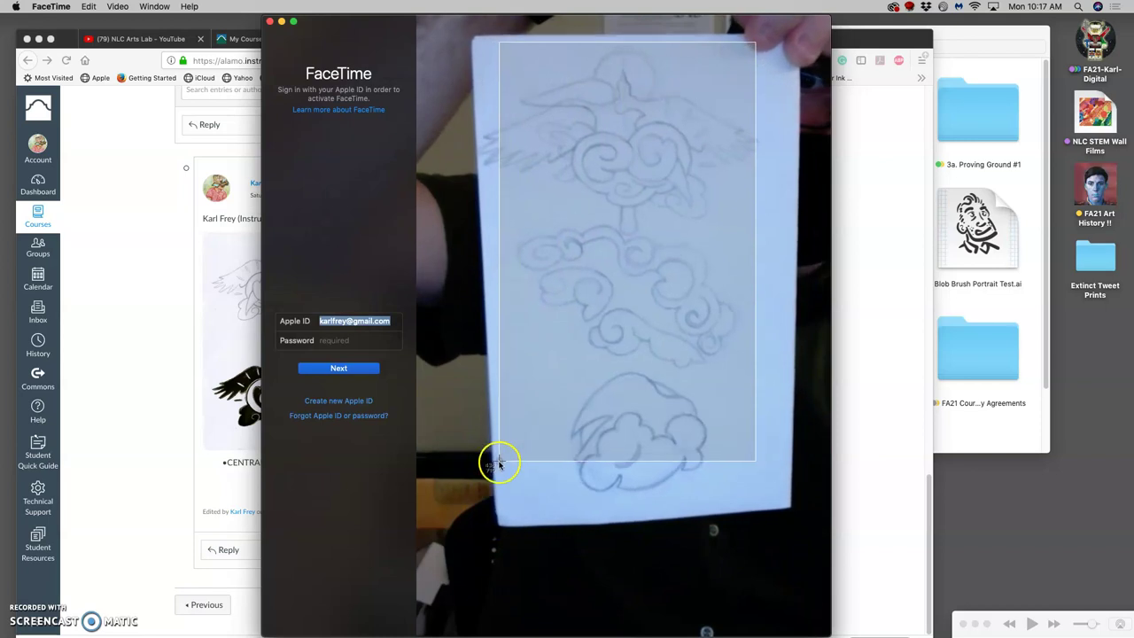
{"action": "left_click_drag", "start_coordinate": [498, 463], "coordinate": [444, 561]}
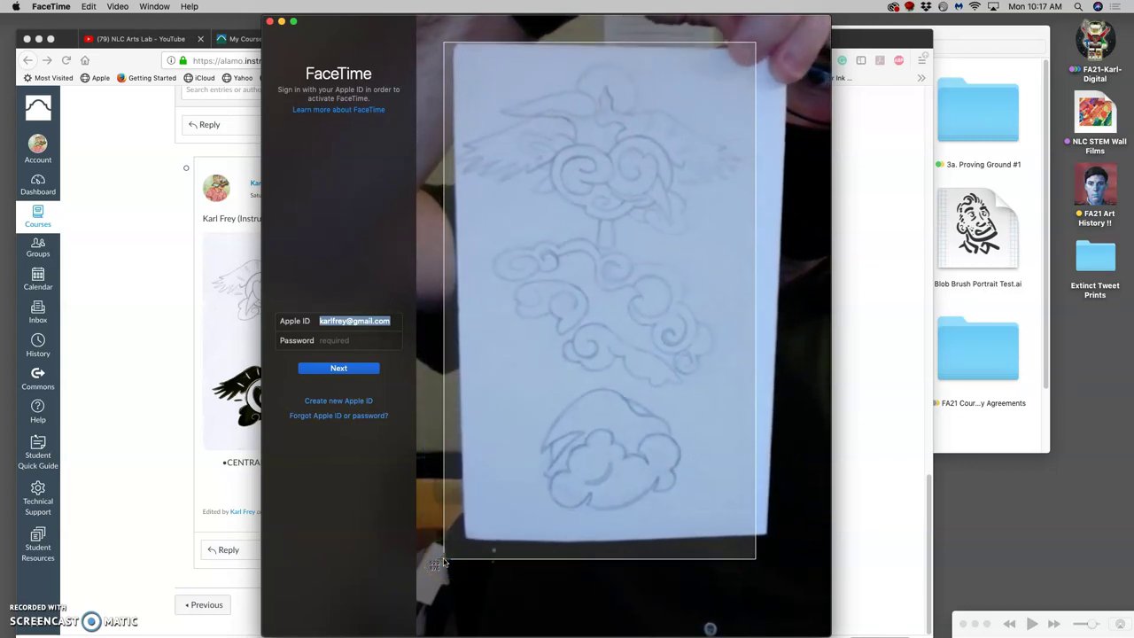
{"action": "left_click_drag", "start_coordinate": [444, 560], "coordinate": [444, 557]}
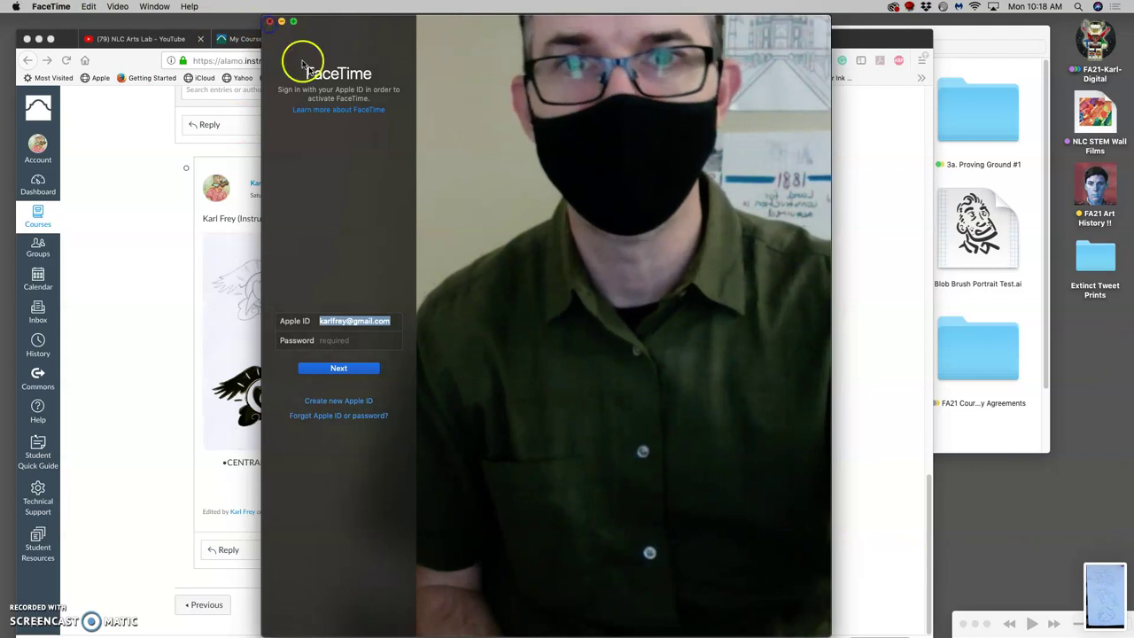
{"action": "key", "text": "super+q"}
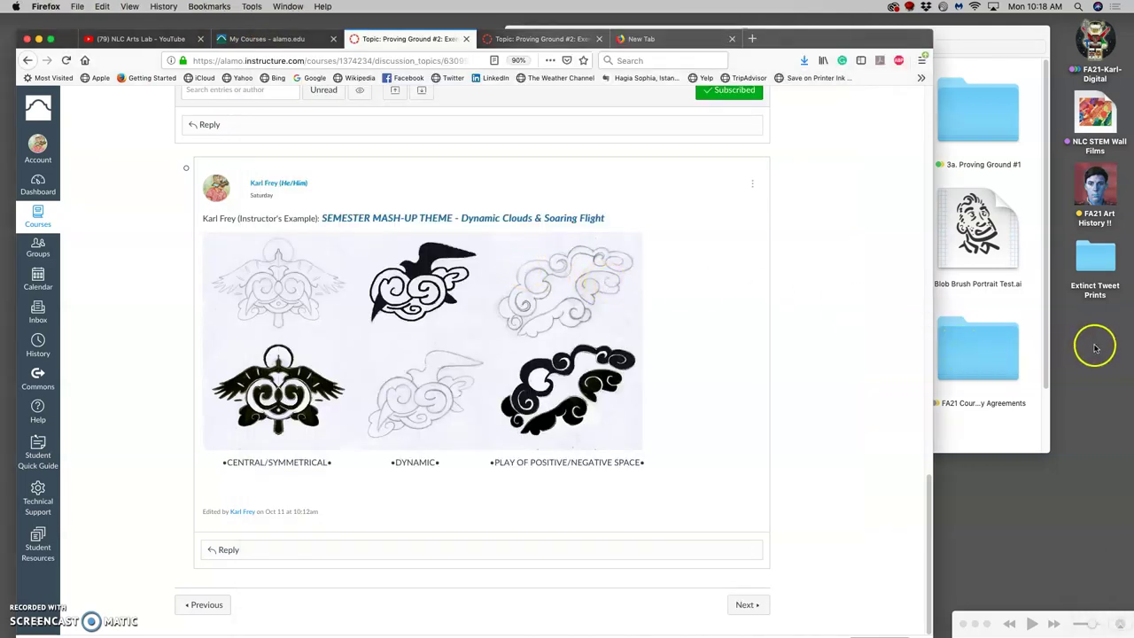
Step: Open the new sketch screenshot from the desktop in Preview in an enlarged window and flip it horizontally
{"action": "left_click", "coordinate": [1095, 351]}
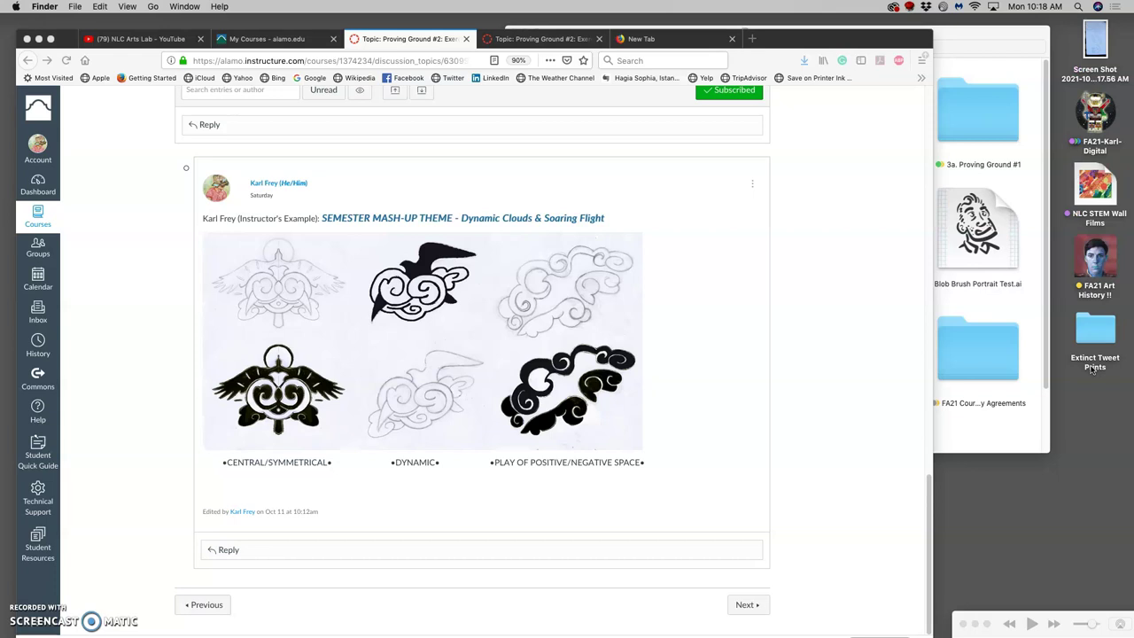
{"action": "left_click", "coordinate": [1089, 46]}
{"action": "left_click", "coordinate": [1091, 46]}
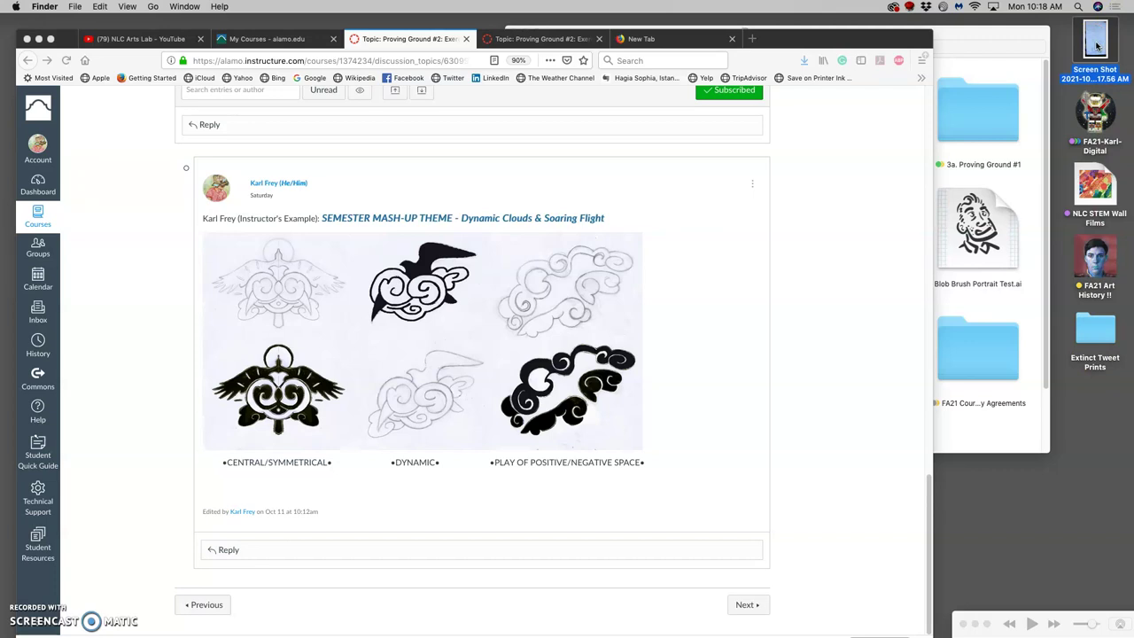
{"action": "left_click", "coordinate": [1100, 48]}
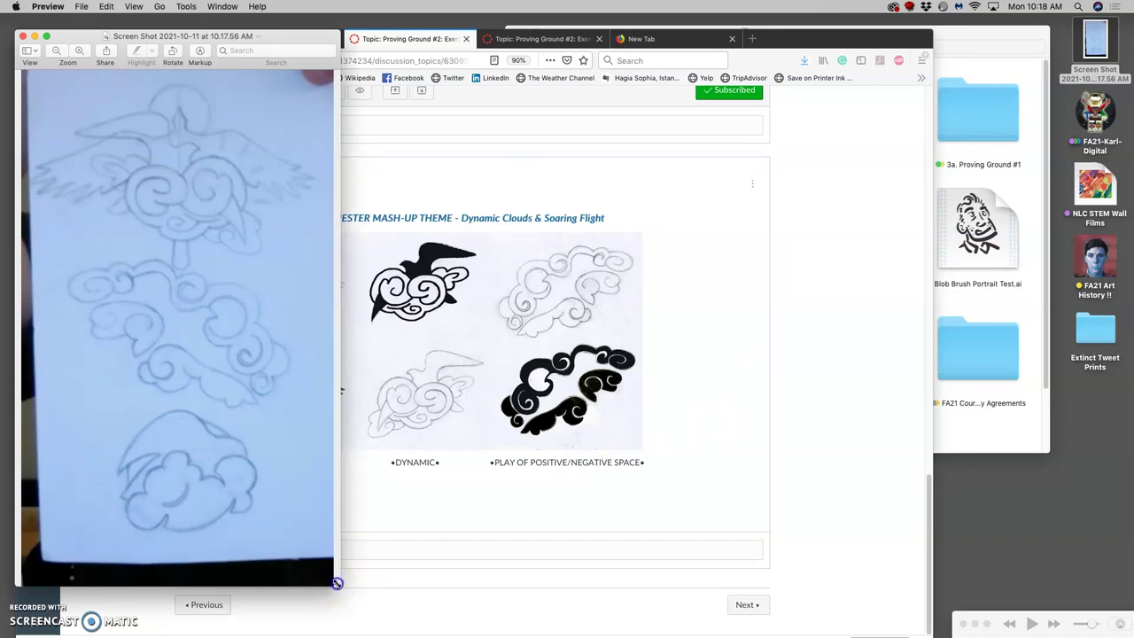
{"action": "left_click_drag", "start_coordinate": [345, 587], "coordinate": [546, 631]}
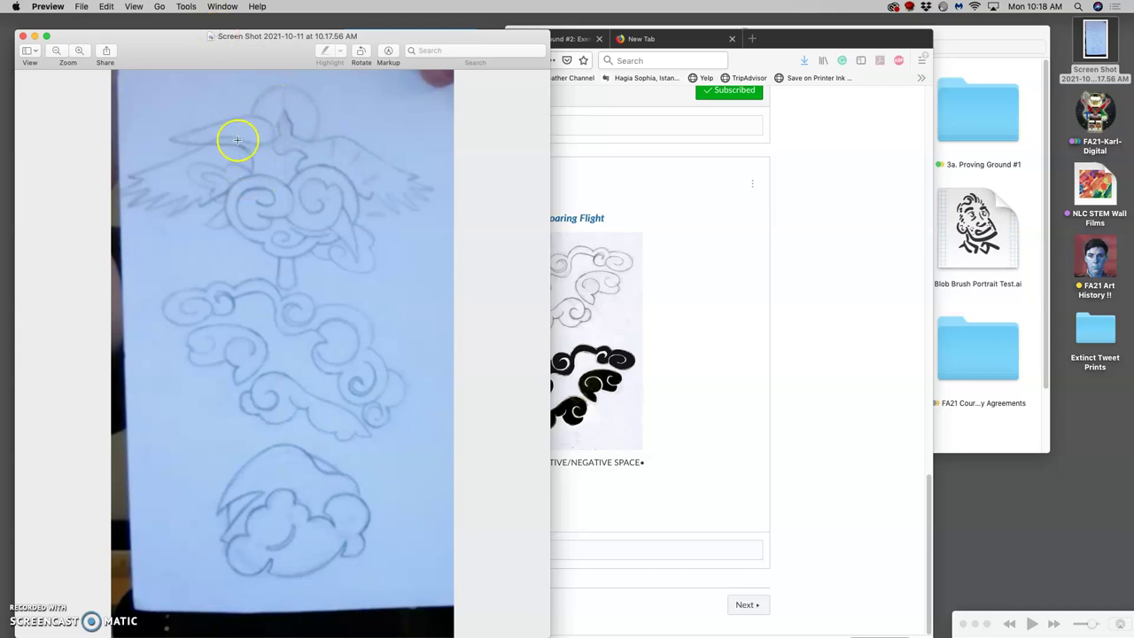
{"action": "left_click", "coordinate": [186, 7]}
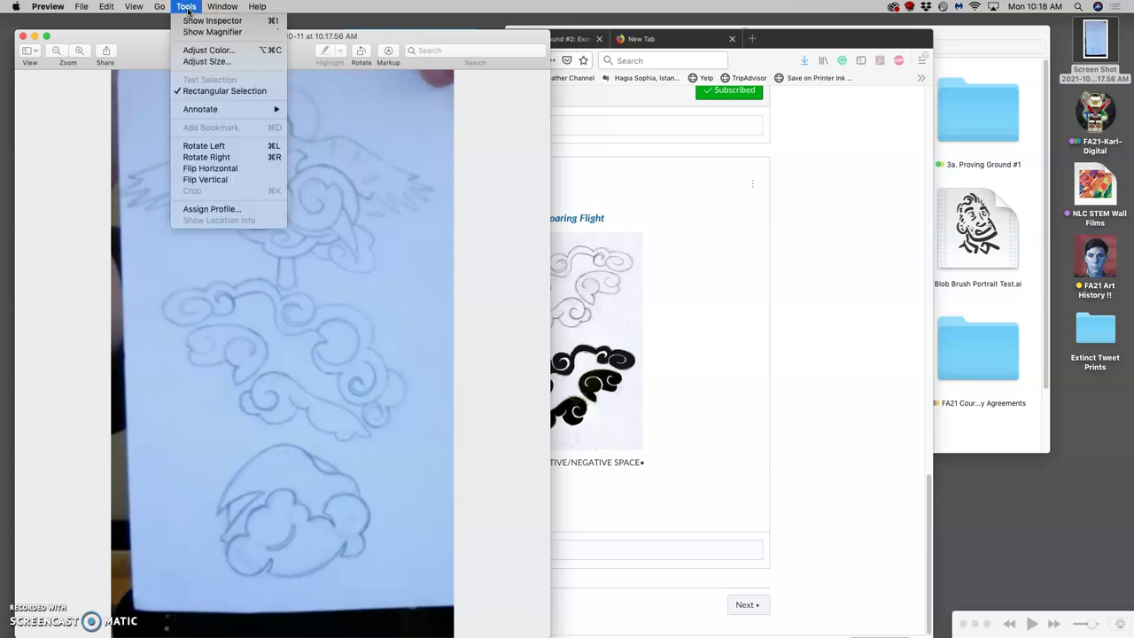
{"action": "left_click", "coordinate": [219, 168]}
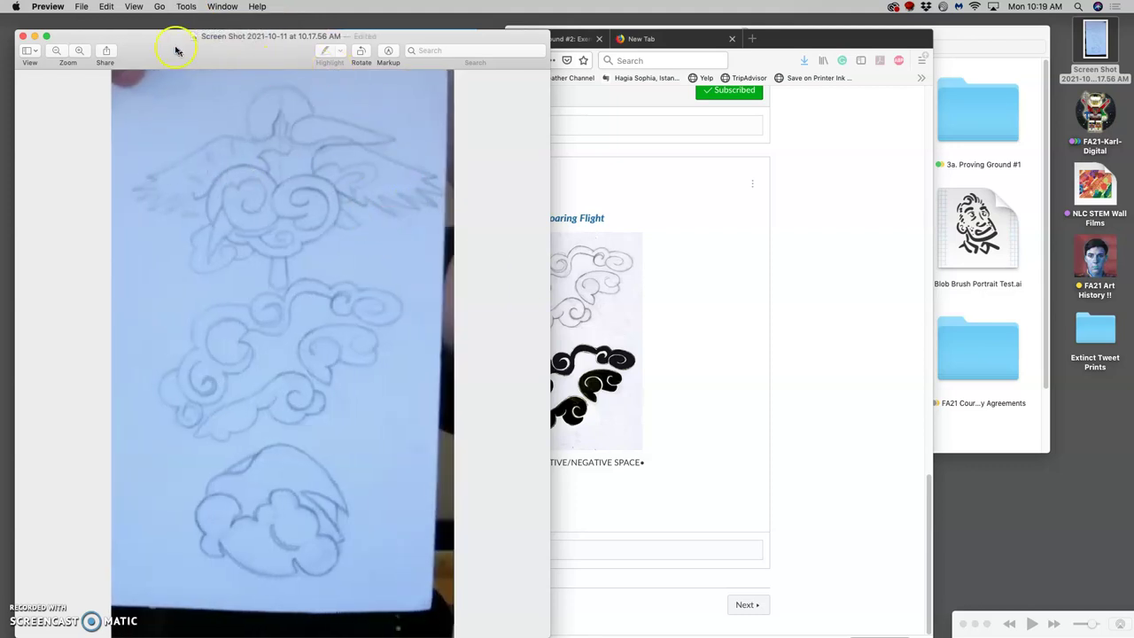
Step: Open the Adjust Color settings beside the flipped sketch image and apply Auto Levels to it
{"action": "left_click", "coordinate": [186, 7]}
{"action": "left_click", "coordinate": [199, 51]}
{"action": "left_click", "coordinate": [569, 165]}
{"action": "left_click", "coordinate": [321, 58]}
{"action": "left_click", "coordinate": [304, 67]}
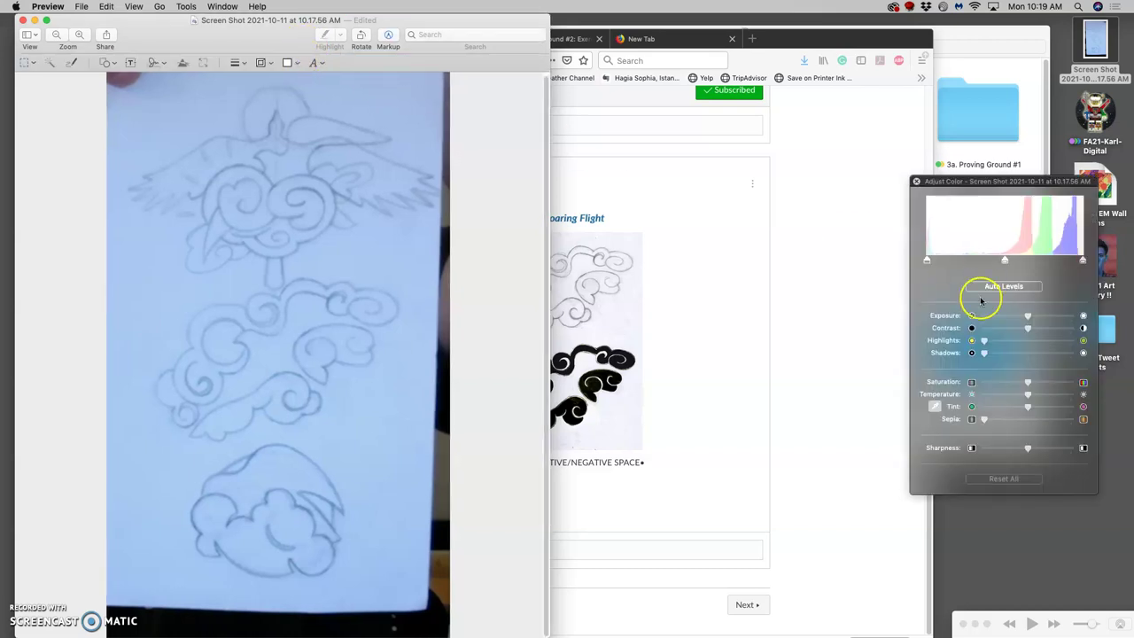
{"action": "left_click_drag", "start_coordinate": [1010, 182], "coordinate": [776, 149]}
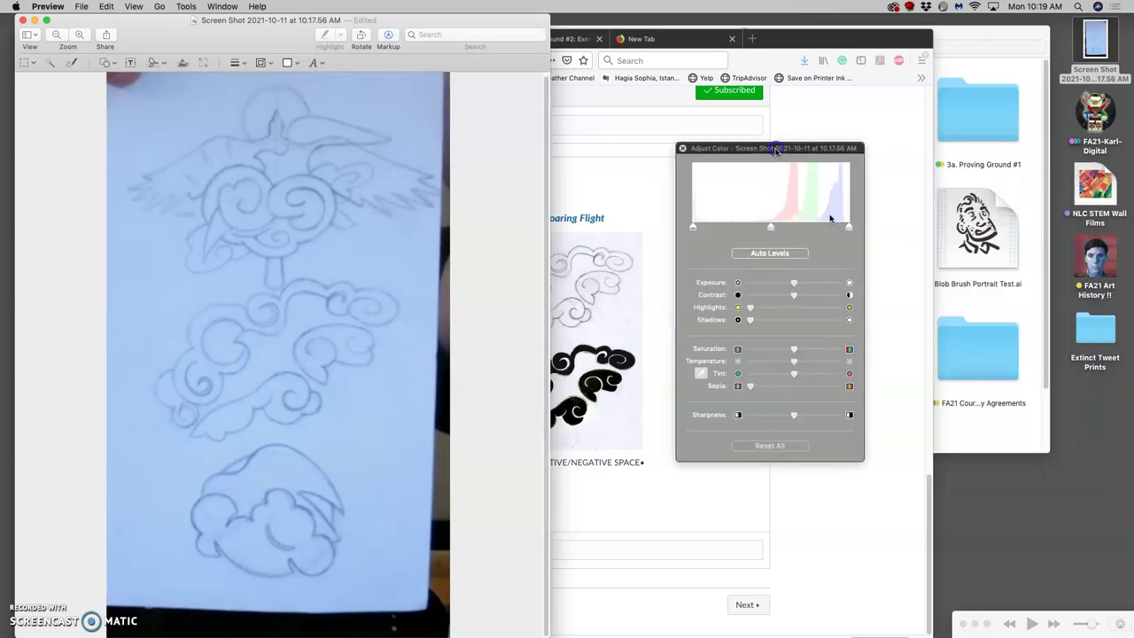
{"action": "left_click", "coordinate": [771, 254]}
{"action": "left_click", "coordinate": [770, 228]}
{"action": "left_click", "coordinate": [780, 251]}
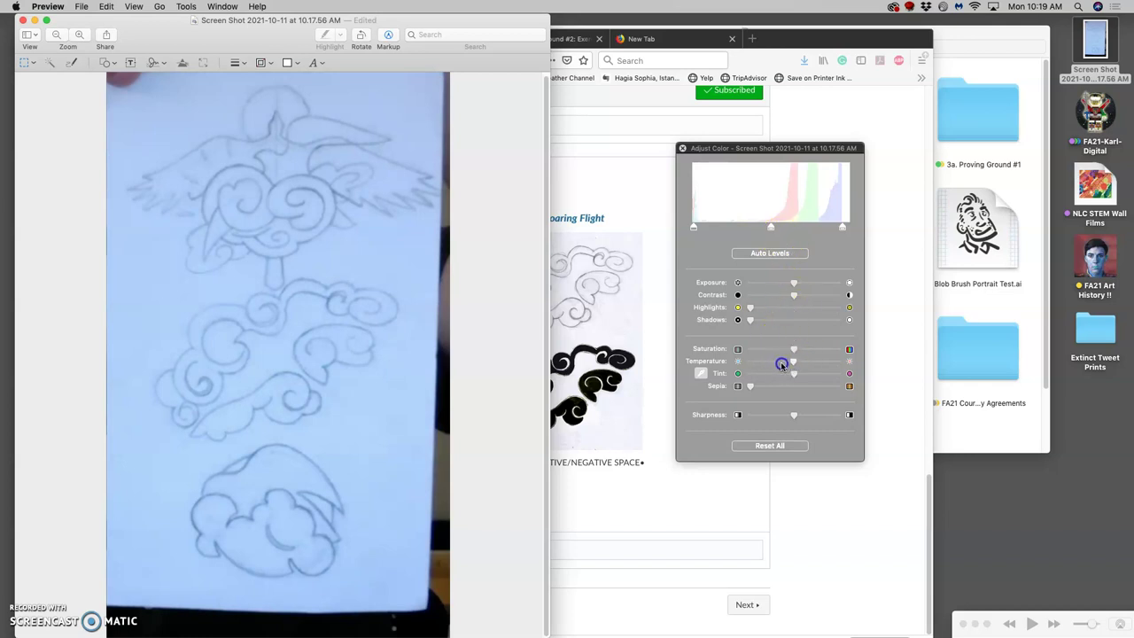
Step: Set the sketch image's temperature and sharpness to maximum, lower its saturation slightly, and close the image and the Adjust Color settings
{"action": "left_click_drag", "start_coordinate": [781, 364], "coordinate": [836, 361]}
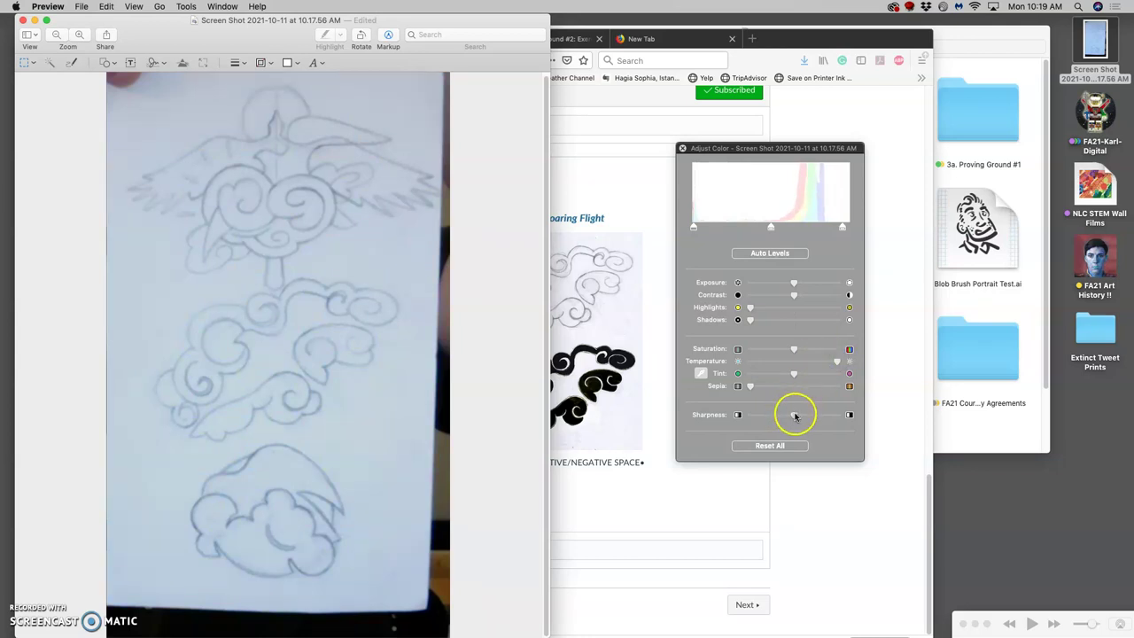
{"action": "left_click_drag", "start_coordinate": [793, 414], "coordinate": [836, 414]}
{"action": "left_click_drag", "start_coordinate": [793, 348], "coordinate": [777, 350]}
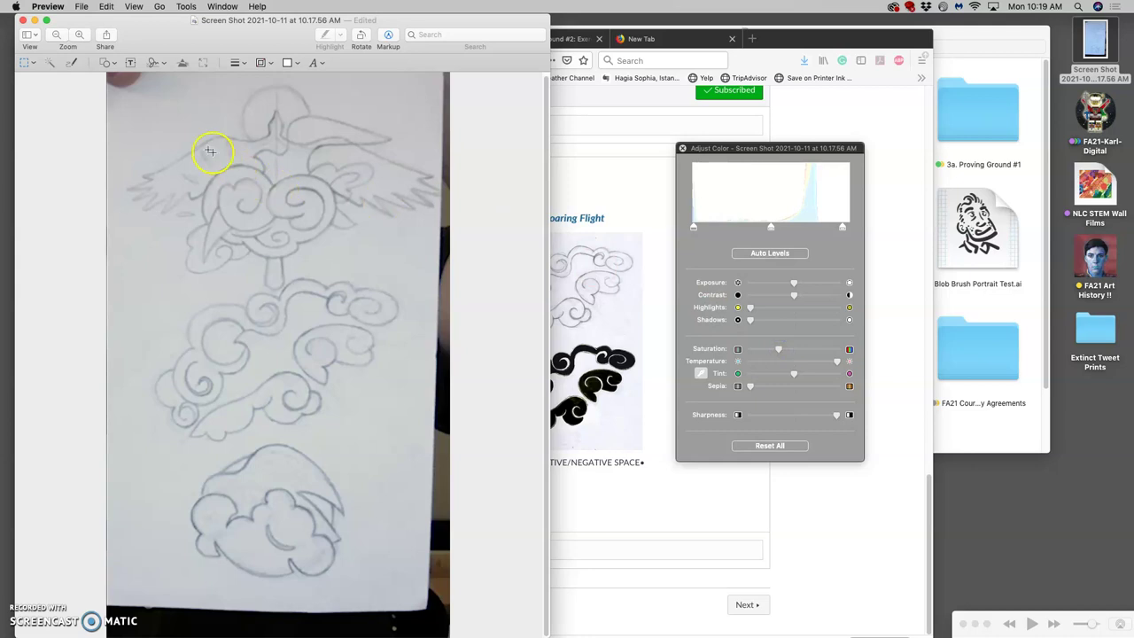
{"action": "left_click", "coordinate": [23, 22]}
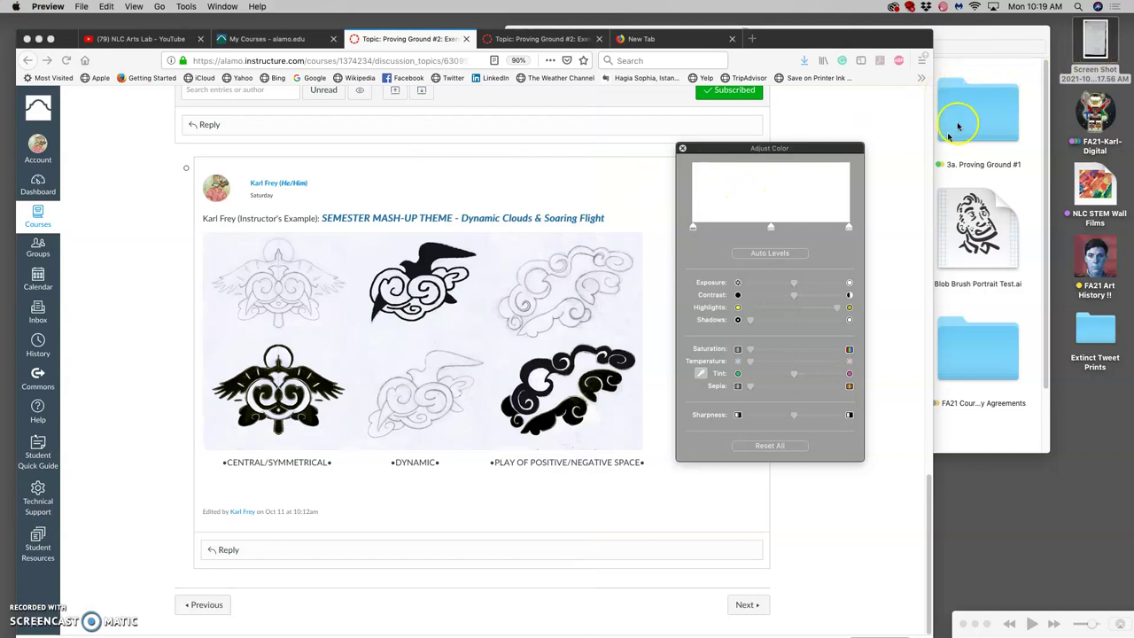
{"action": "left_click", "coordinate": [683, 149]}
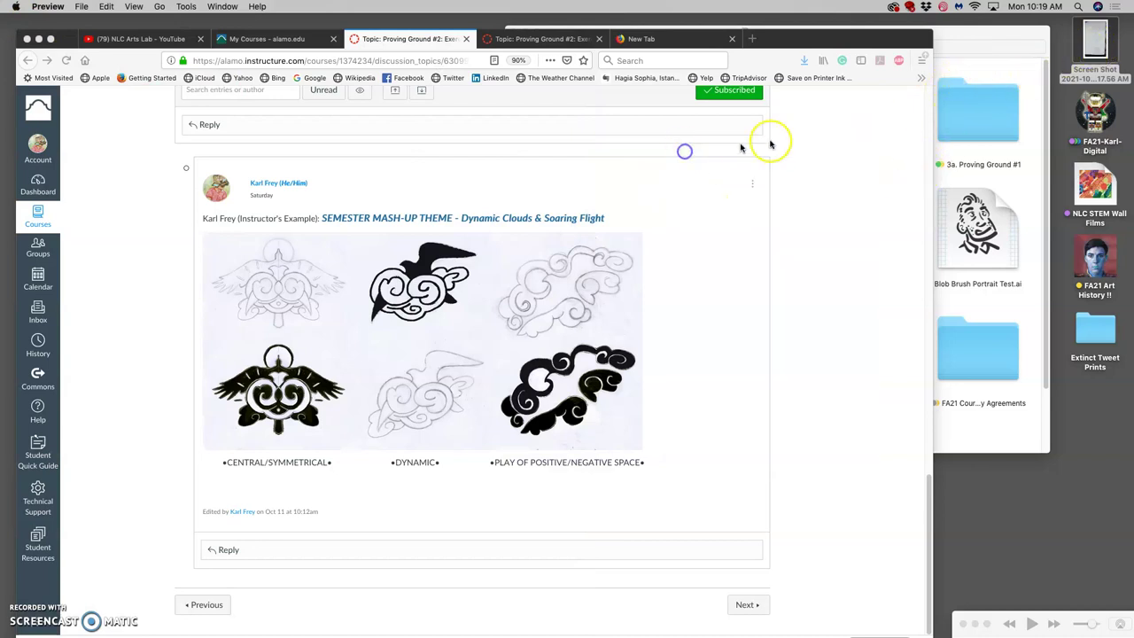
Step: Reopen the adjusted sketch screenshot from the desktop, place it beside the instructor's example thumbnails for comparison, and close it
{"action": "left_click", "coordinate": [1095, 49]}
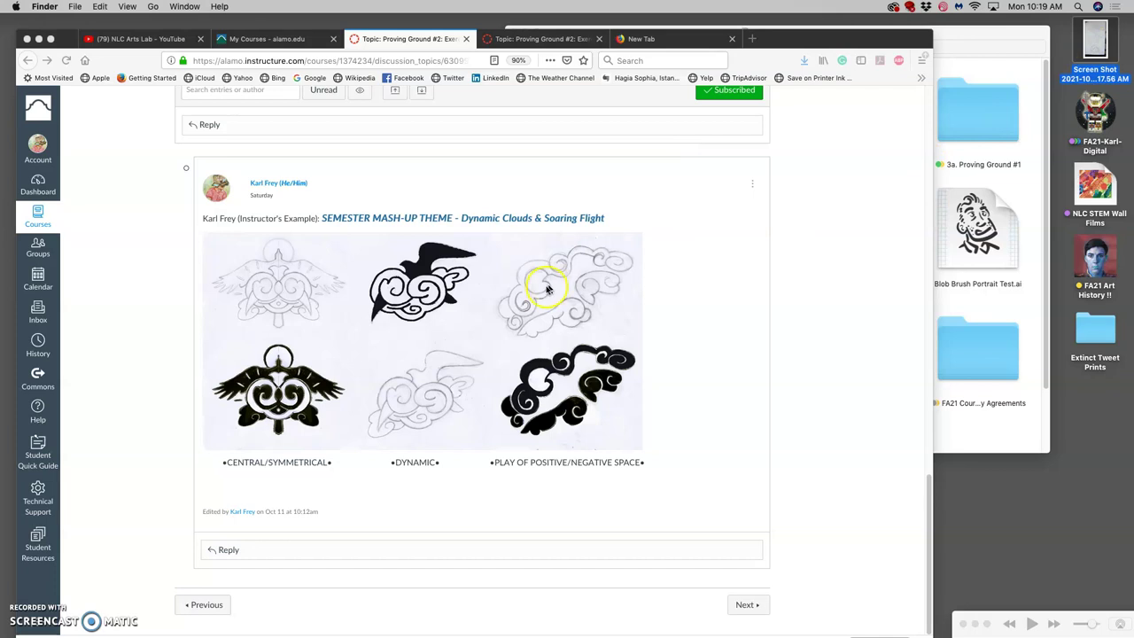
{"action": "left_click", "coordinate": [574, 308]}
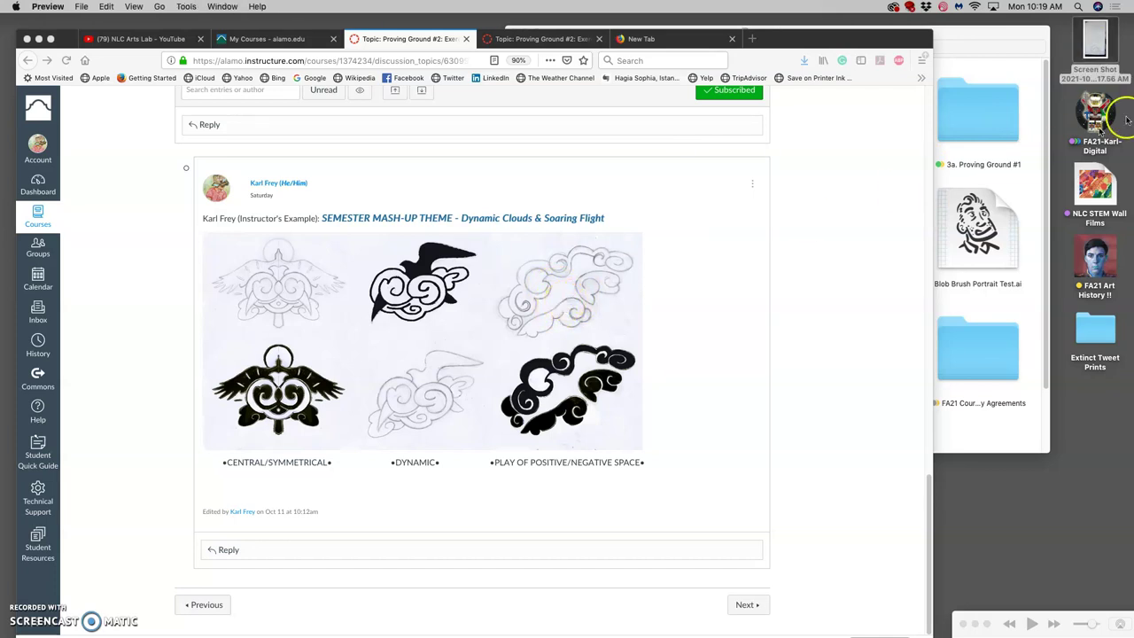
{"action": "left_click", "coordinate": [1100, 51]}
{"action": "double_click", "coordinate": [1101, 54]}
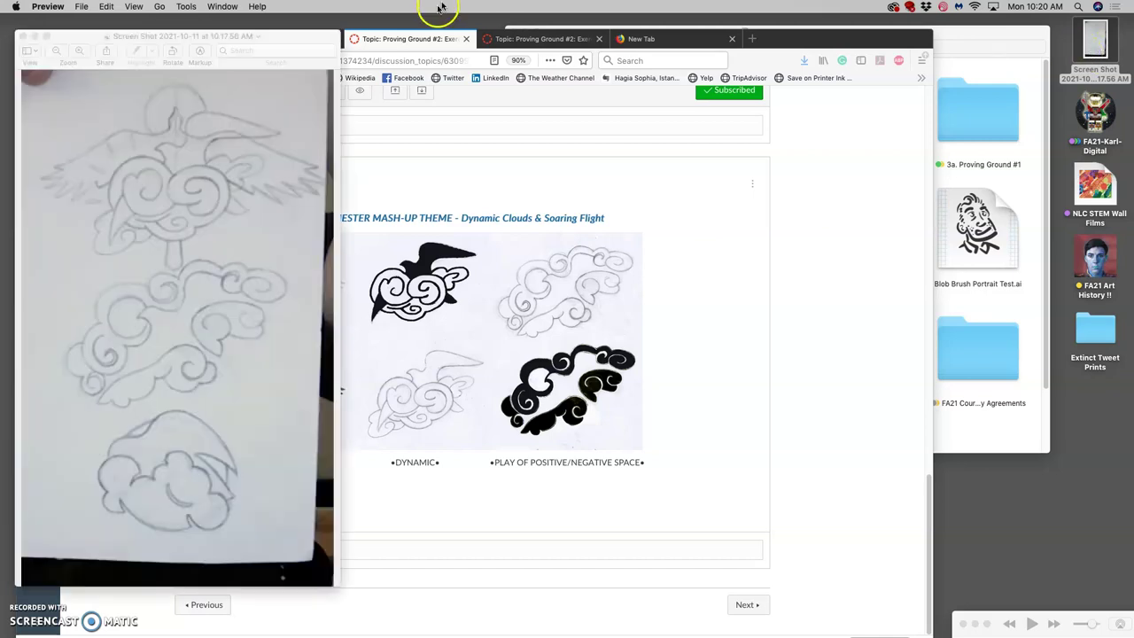
{"action": "left_click_drag", "start_coordinate": [286, 38], "coordinate": [998, 33]}
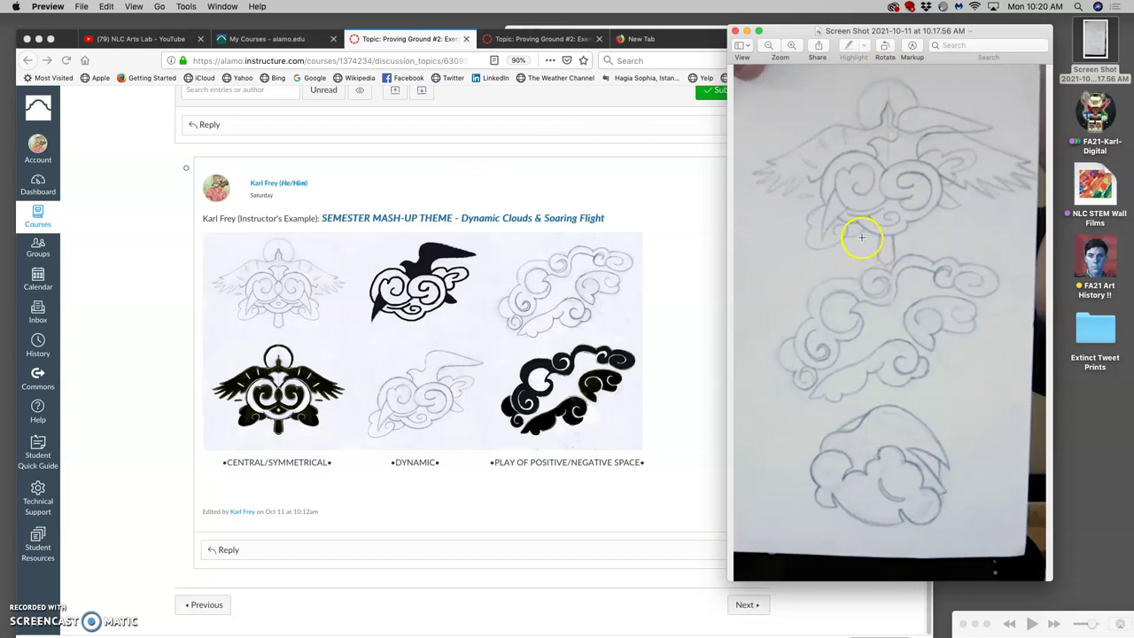
{"action": "left_click", "coordinate": [734, 33]}
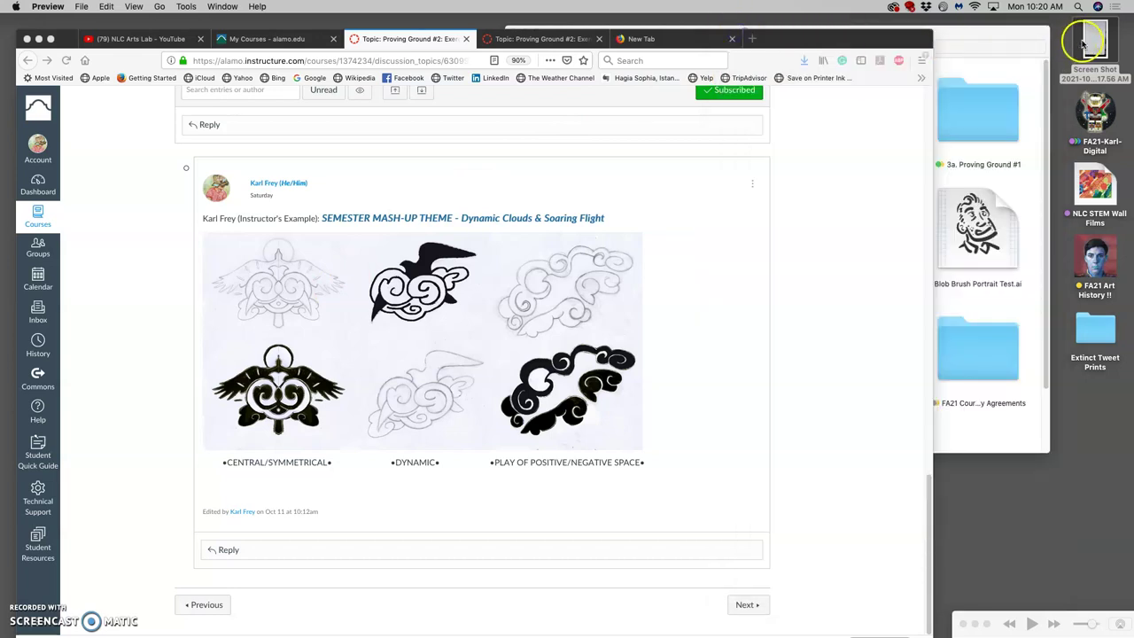
{"action": "right_click", "coordinate": [848, 162]}
{"action": "left_click", "coordinate": [850, 161]}
{"action": "left_click_drag", "start_coordinate": [1096, 40], "coordinate": [11, 359]}
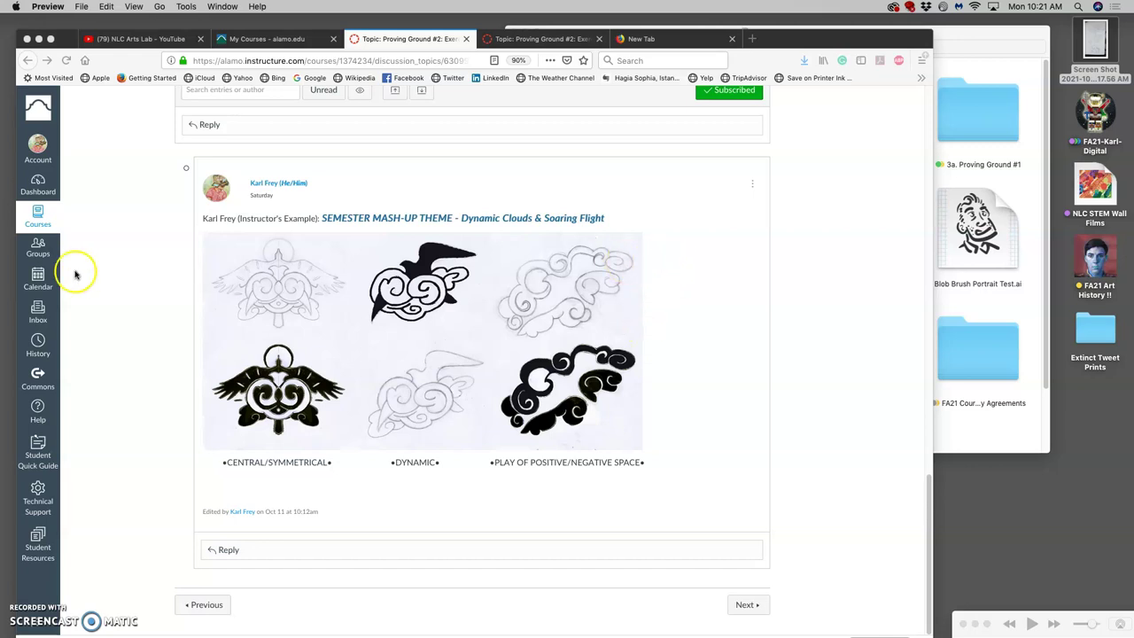
{"action": "mouse_move", "coordinate": [2, 278]}
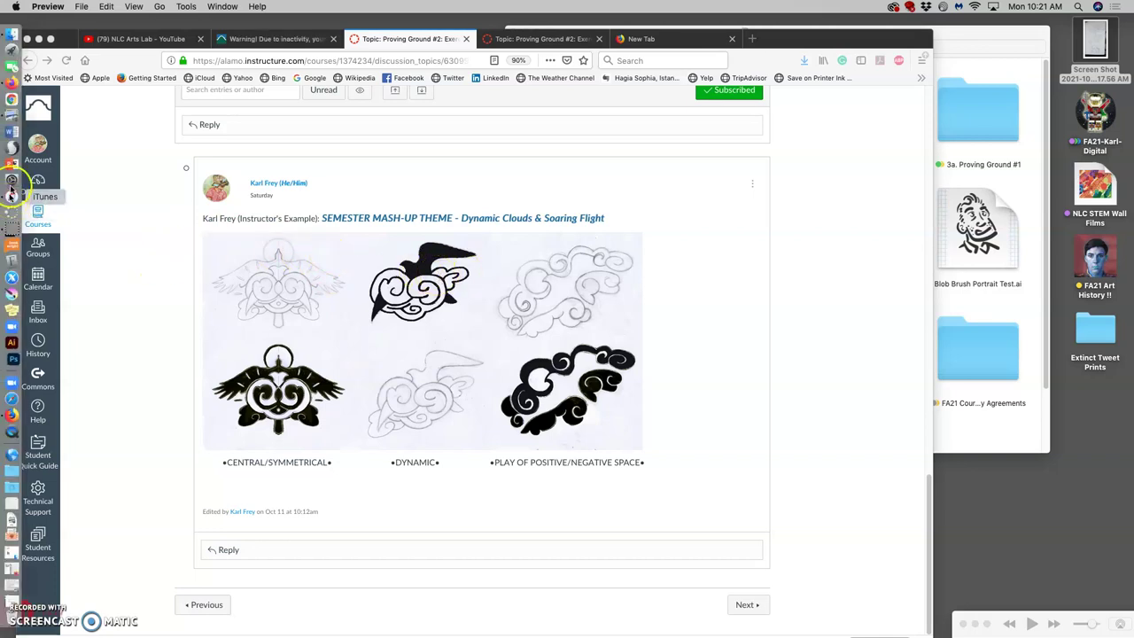
Step: Review the two criteria and the rubric of the Proving Ground #2 discussion, and the instructor's example thumbnails
{"action": "scroll", "coordinate": [439, 282], "scroll_direction": "up", "scroll_amount": 5}
{"action": "scroll", "coordinate": [438, 281], "scroll_direction": "down", "scroll_amount": 3}
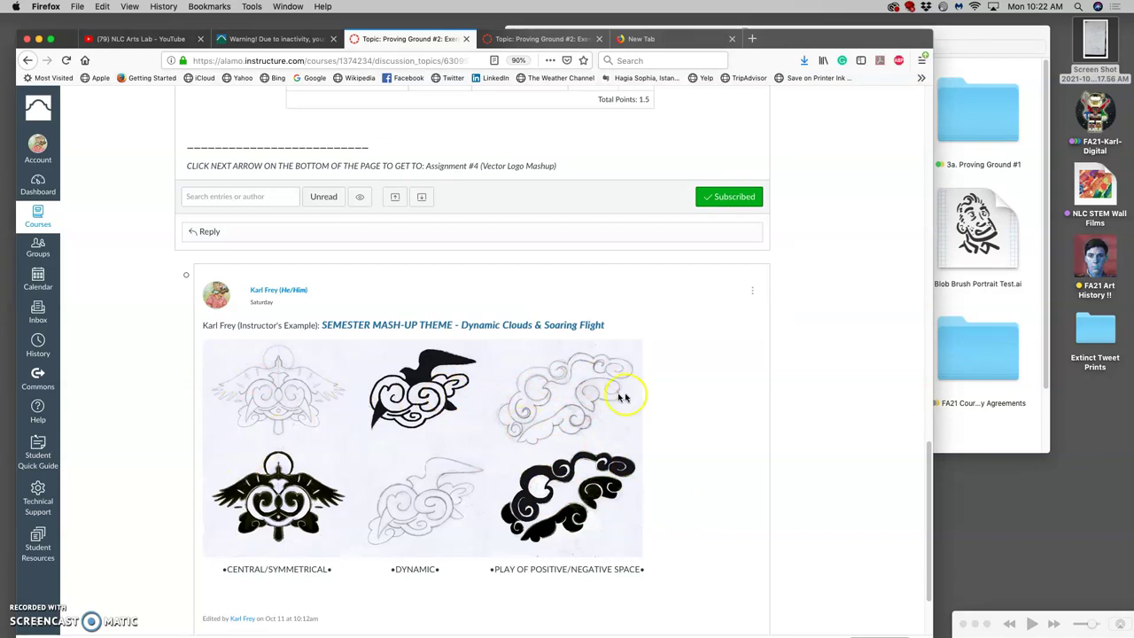
{"action": "scroll", "coordinate": [620, 399], "scroll_direction": "up", "scroll_amount": 5}
{"action": "scroll", "coordinate": [549, 394], "scroll_direction": "down", "scroll_amount": 1}
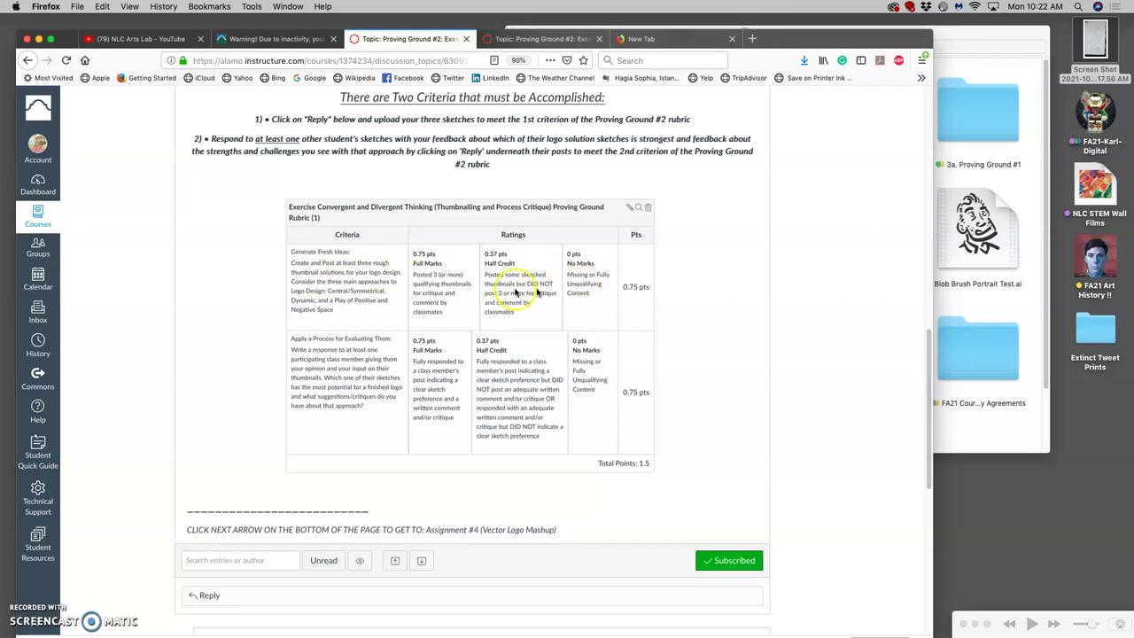
{"action": "scroll", "coordinate": [487, 363], "scroll_direction": "down", "scroll_amount": 6}
{"action": "scroll", "coordinate": [509, 358], "scroll_direction": "down", "scroll_amount": 4}
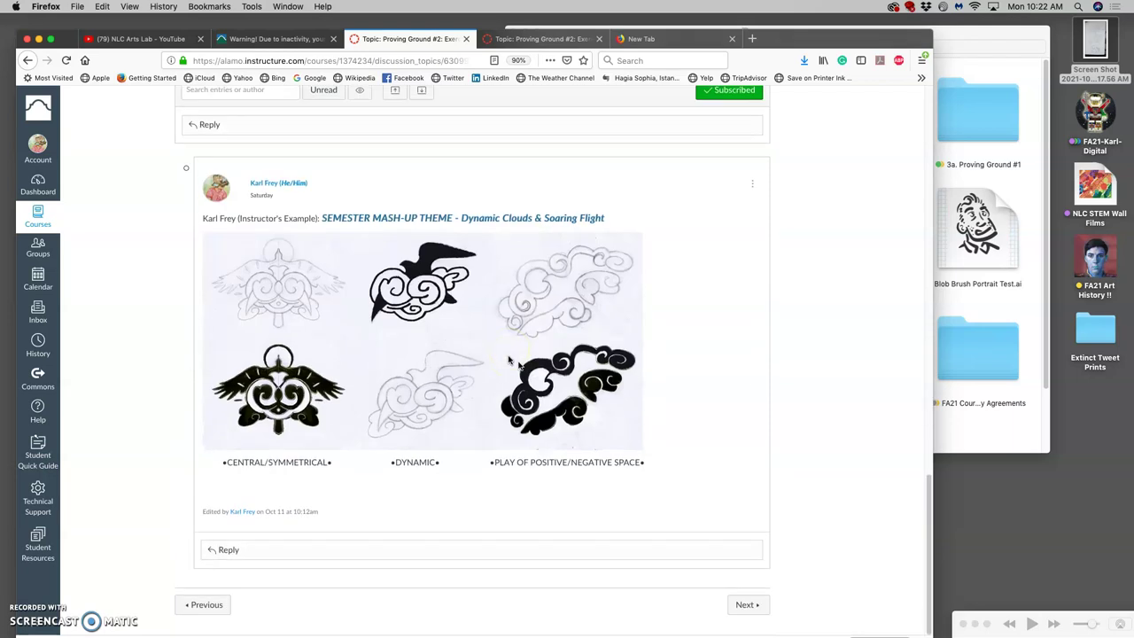
Step: Reload the Proving Ground #2 discussion and look over the posted example thumbnails and the Fork with Bull example concept
{"action": "left_click", "coordinate": [69, 61]}
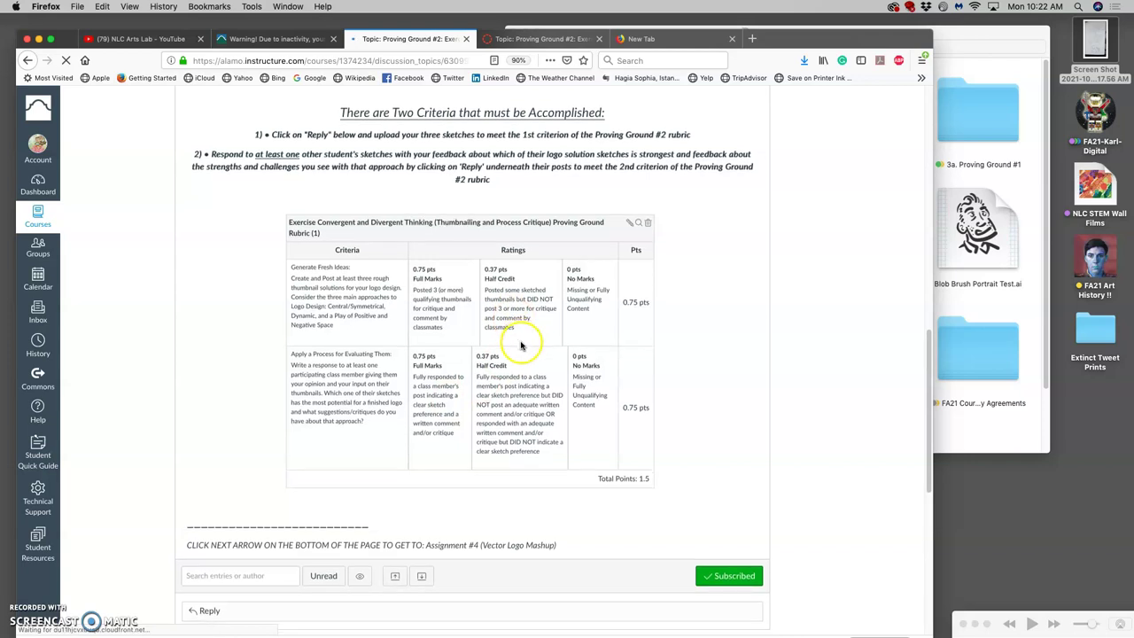
{"action": "scroll", "coordinate": [521, 346], "scroll_direction": "down", "scroll_amount": 10}
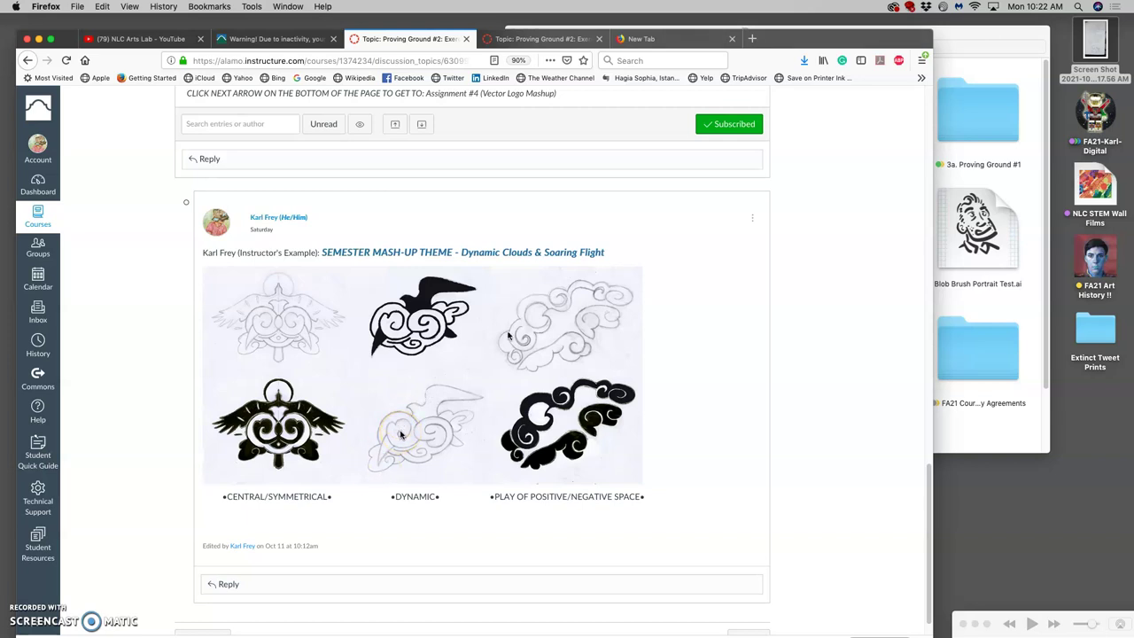
{"action": "scroll", "coordinate": [509, 335], "scroll_direction": "up", "scroll_amount": 15}
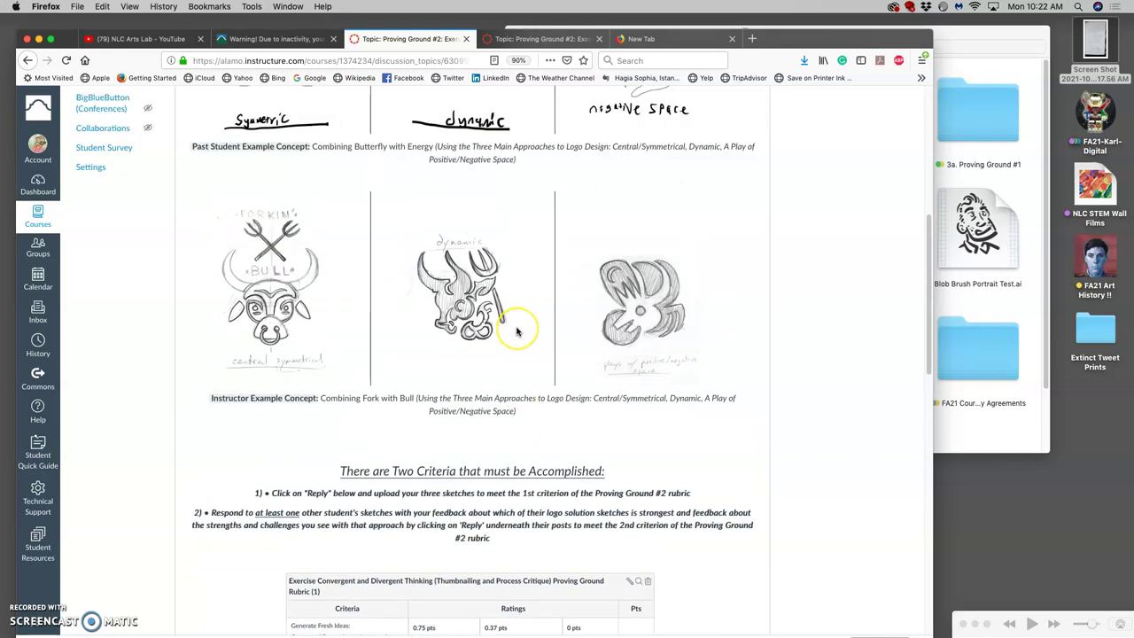